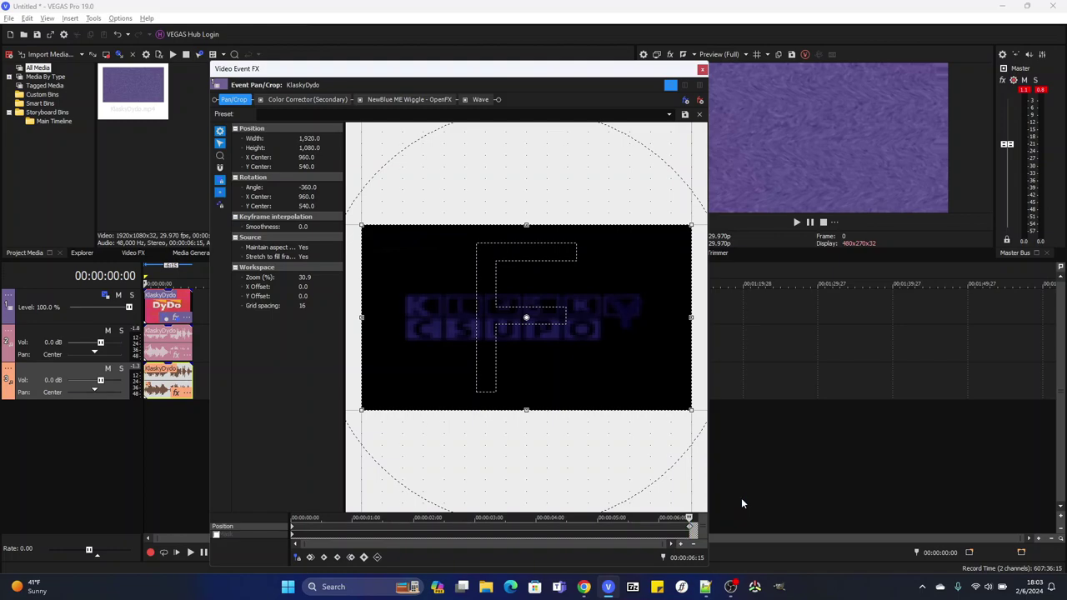
Examine the video event's Color Corrector (Secondary) hue keyframes at start and end, plus its NewBlue ME Wiggle and Wave settings.
{"action": "left_click", "coordinate": [325, 101]}
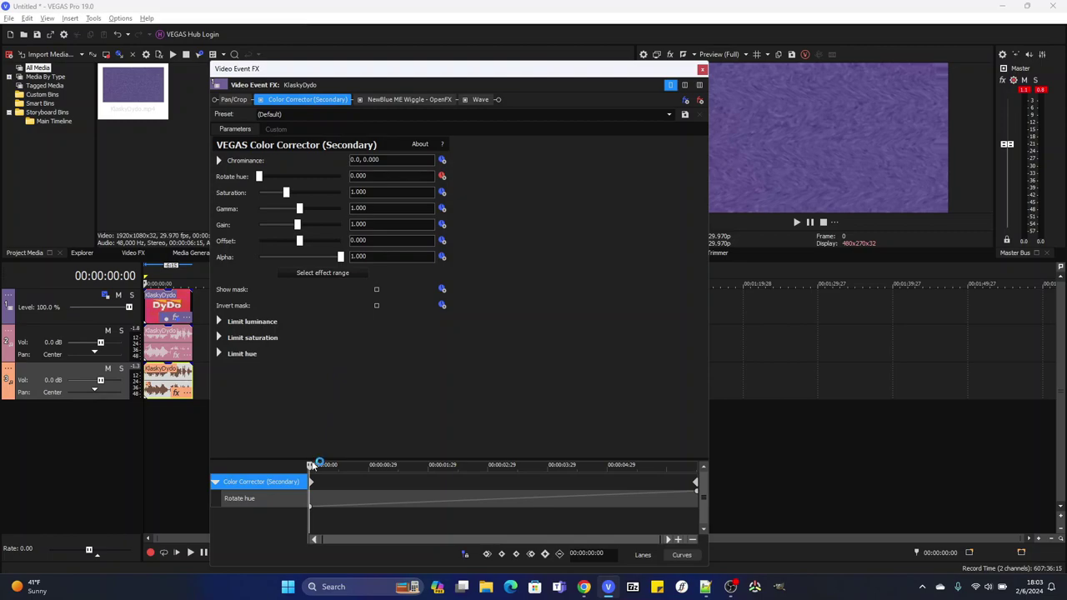
{"action": "left_click_drag", "start_coordinate": [312, 469], "coordinate": [722, 470]}
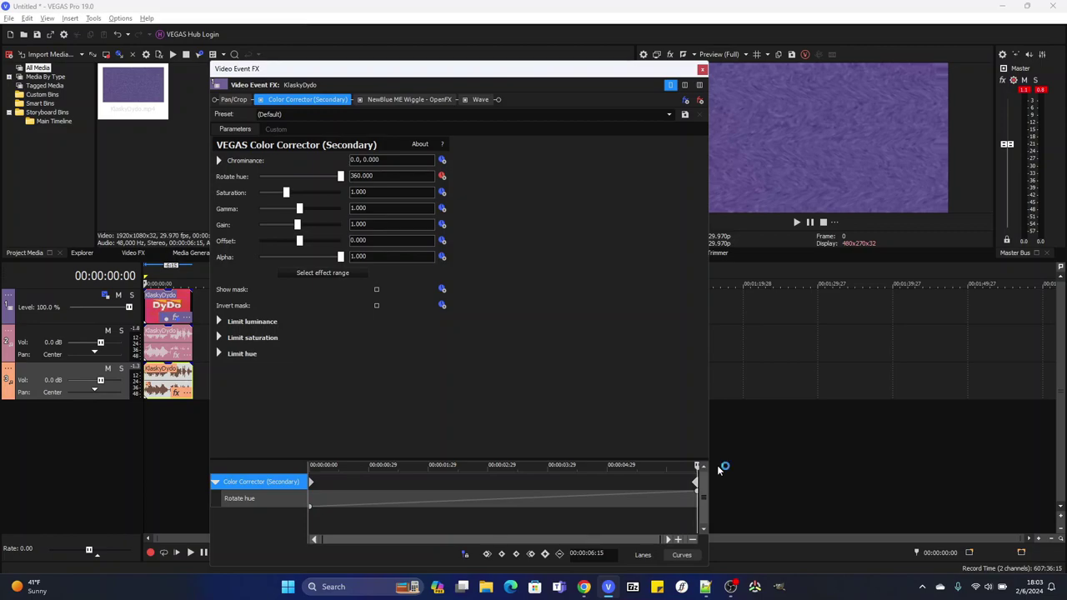
{"action": "left_click", "coordinate": [426, 99]}
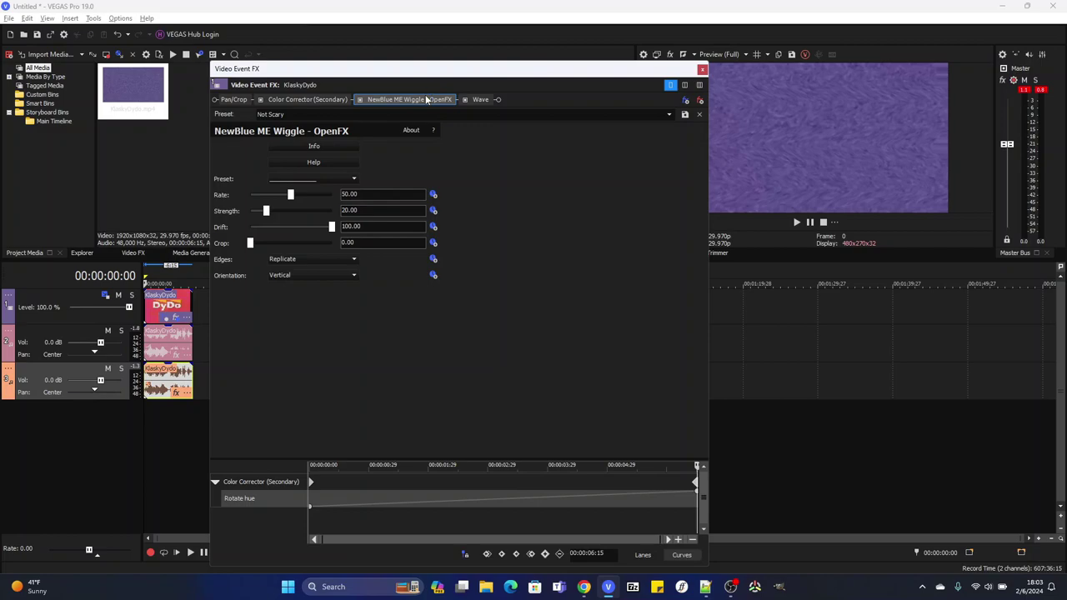
{"action": "left_click_drag", "start_coordinate": [430, 100], "coordinate": [492, 104]}
{"action": "left_click", "coordinate": [488, 99]}
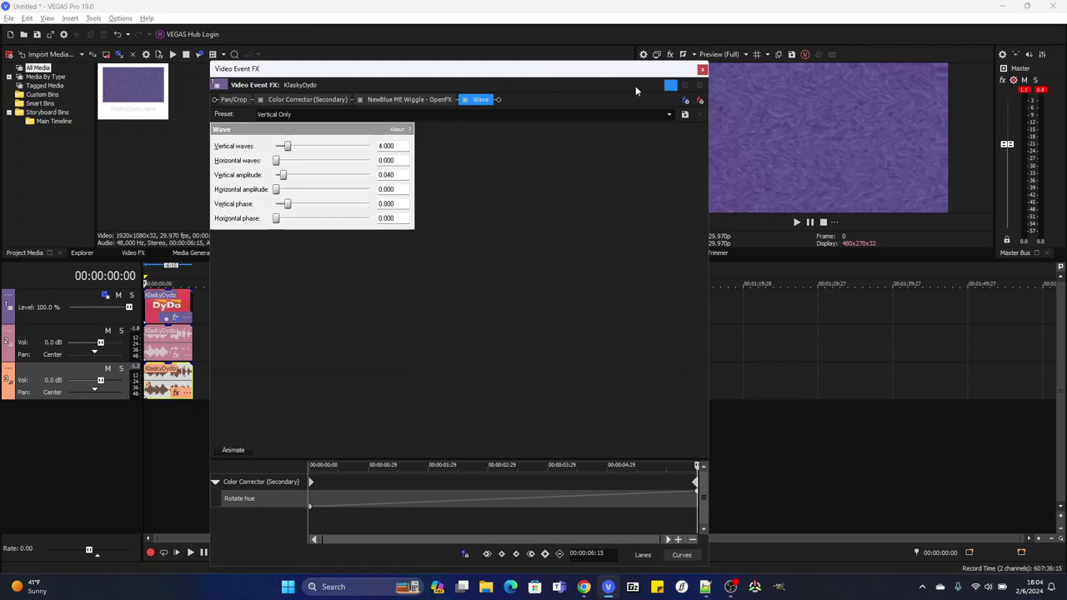
{"action": "left_click", "coordinate": [703, 70]}
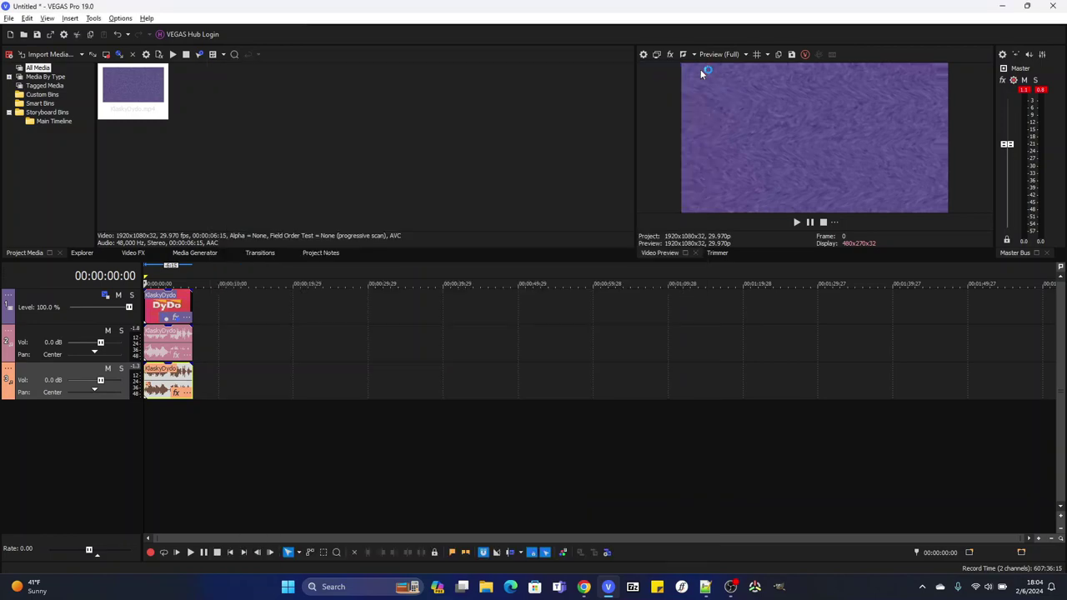
Check the pitch change settings in the properties of both audio events.
{"action": "left_click", "coordinate": [159, 334]}
{"action": "right_click", "coordinate": [160, 333]}
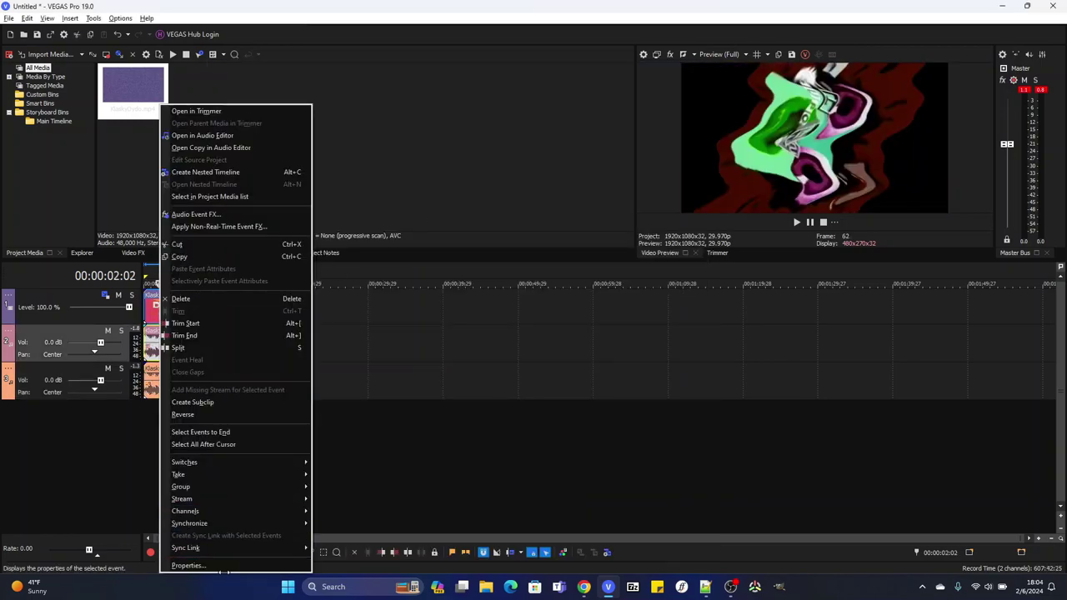
{"action": "left_click", "coordinate": [188, 565]}
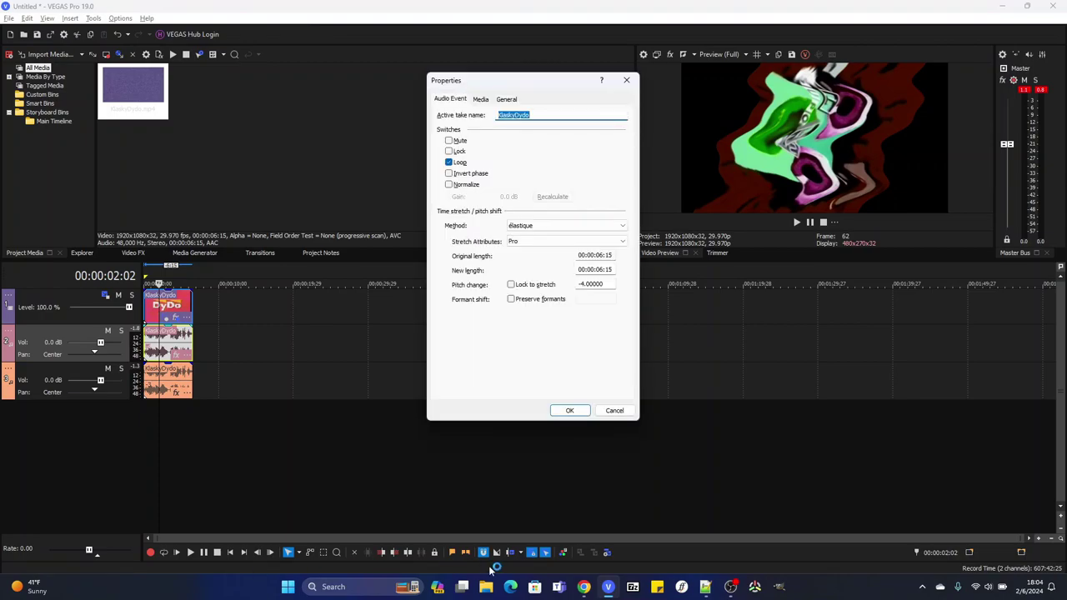
{"action": "left_click", "coordinate": [570, 410]}
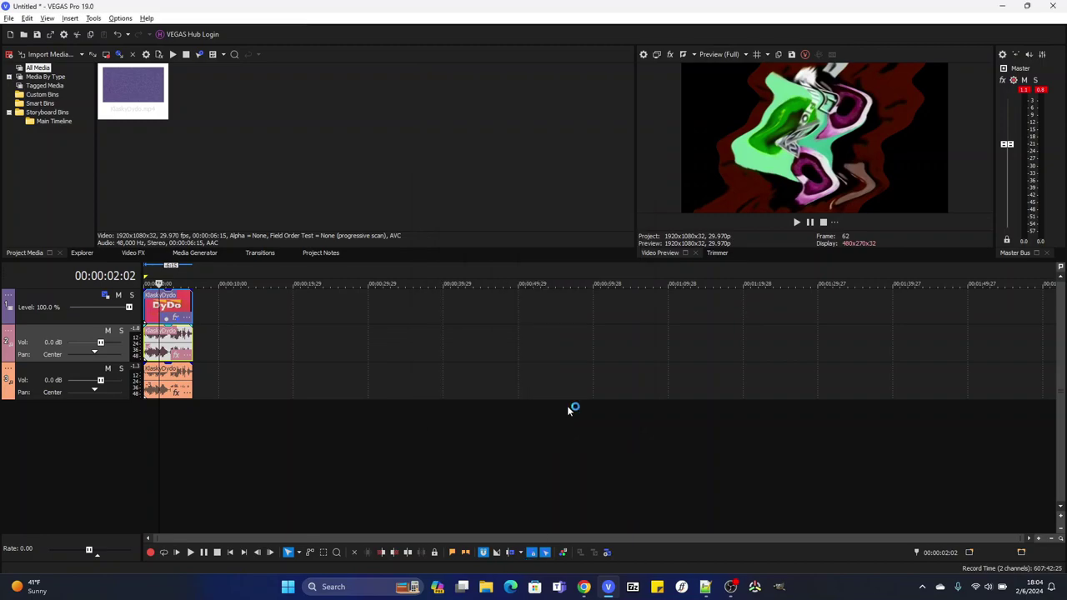
{"action": "right_click", "coordinate": [155, 388]}
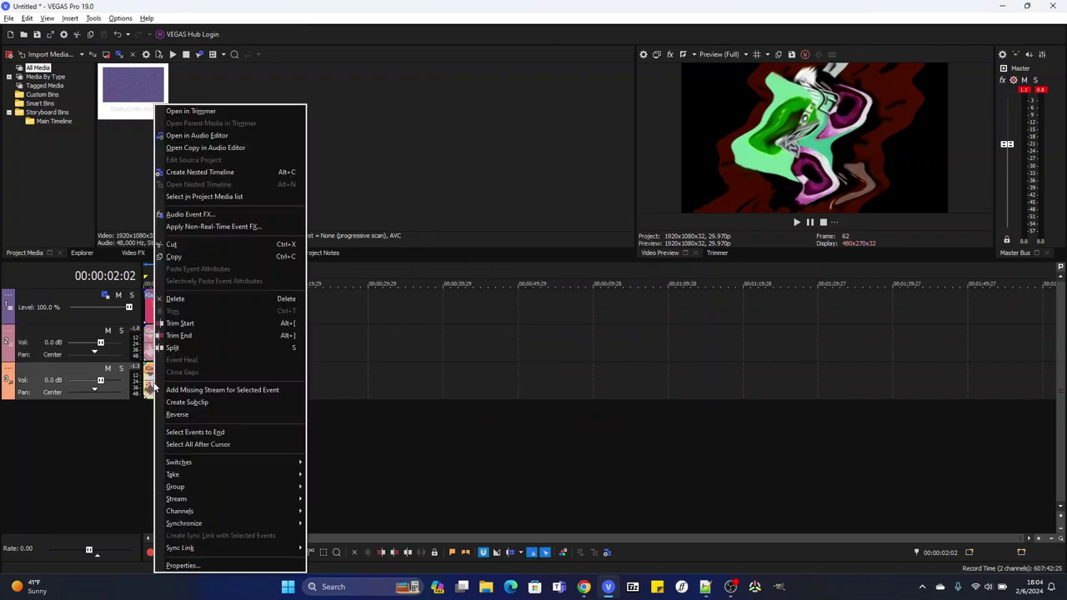
{"action": "left_click", "coordinate": [189, 566]}
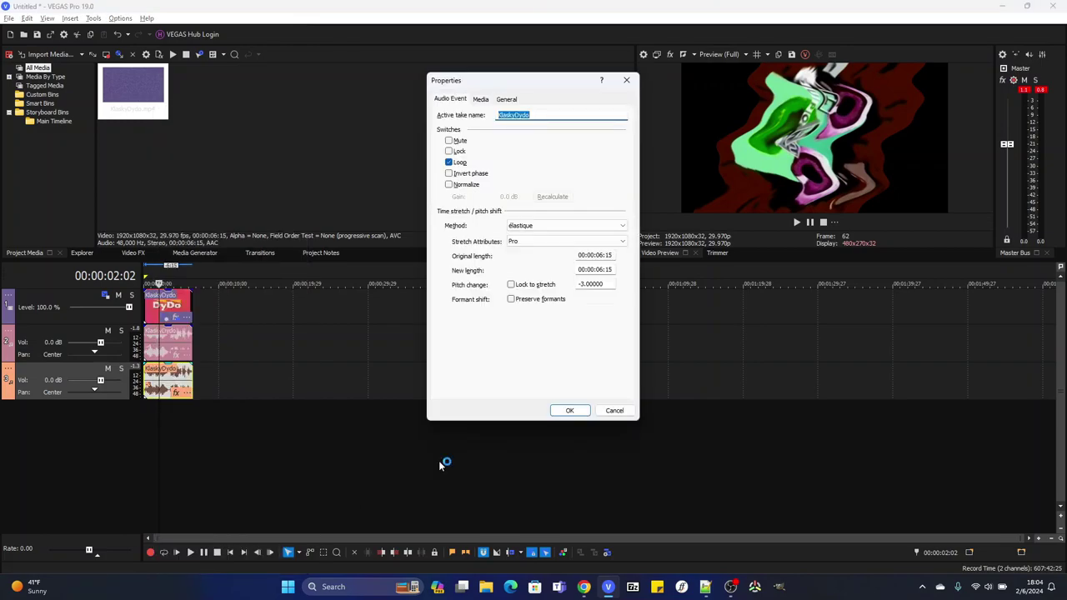
{"action": "left_click", "coordinate": [566, 410]}
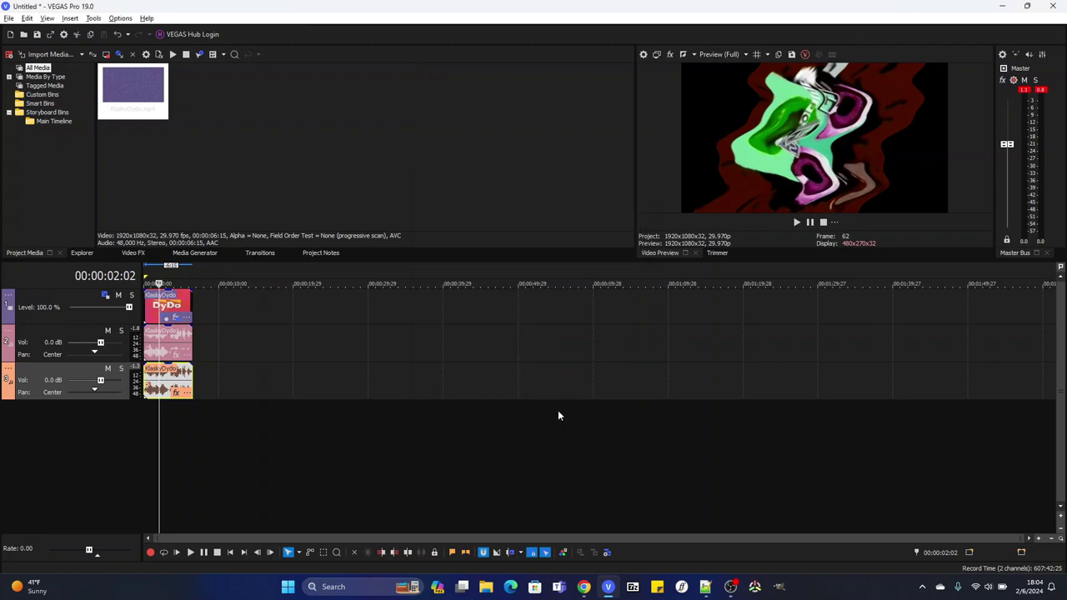
Play the effect preview from the start of the timeline and stop it.
{"action": "left_click", "coordinate": [796, 221]}
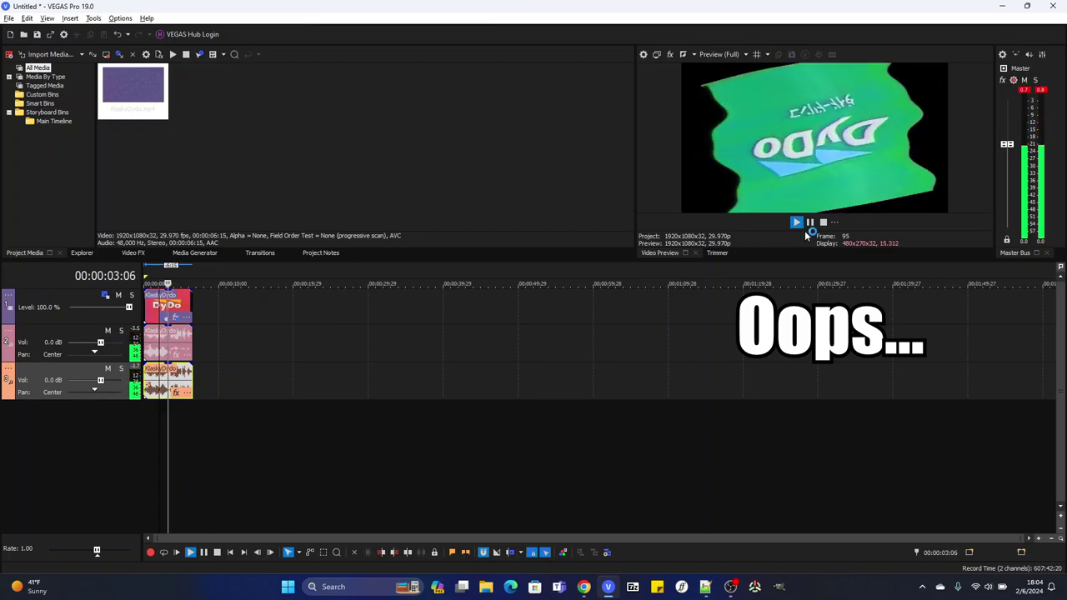
{"action": "key", "text": "space"}
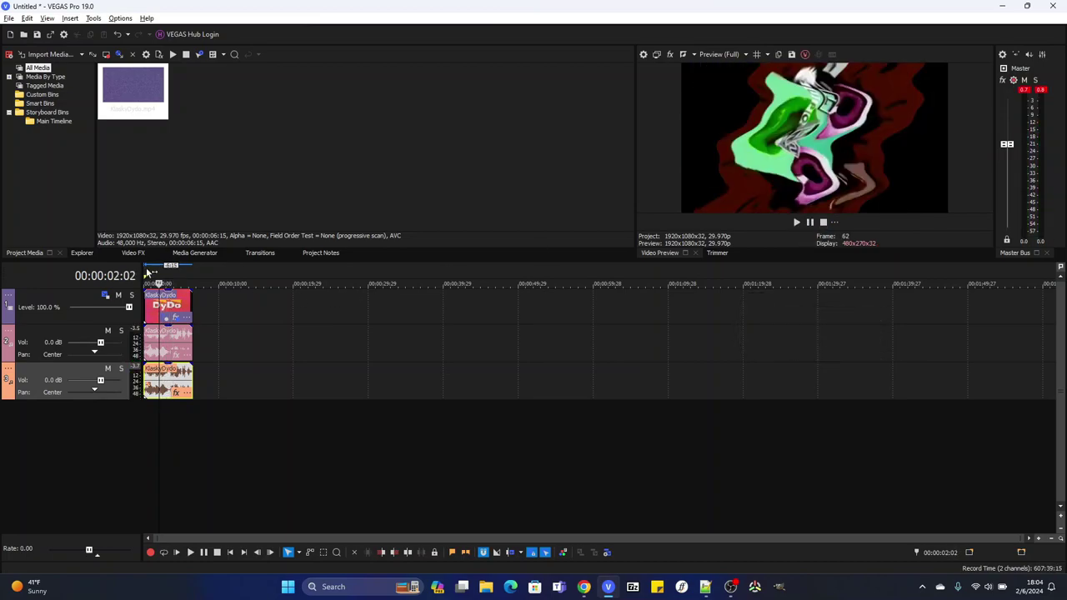
{"action": "left_click", "coordinate": [148, 273]}
{"action": "left_click", "coordinate": [796, 222]}
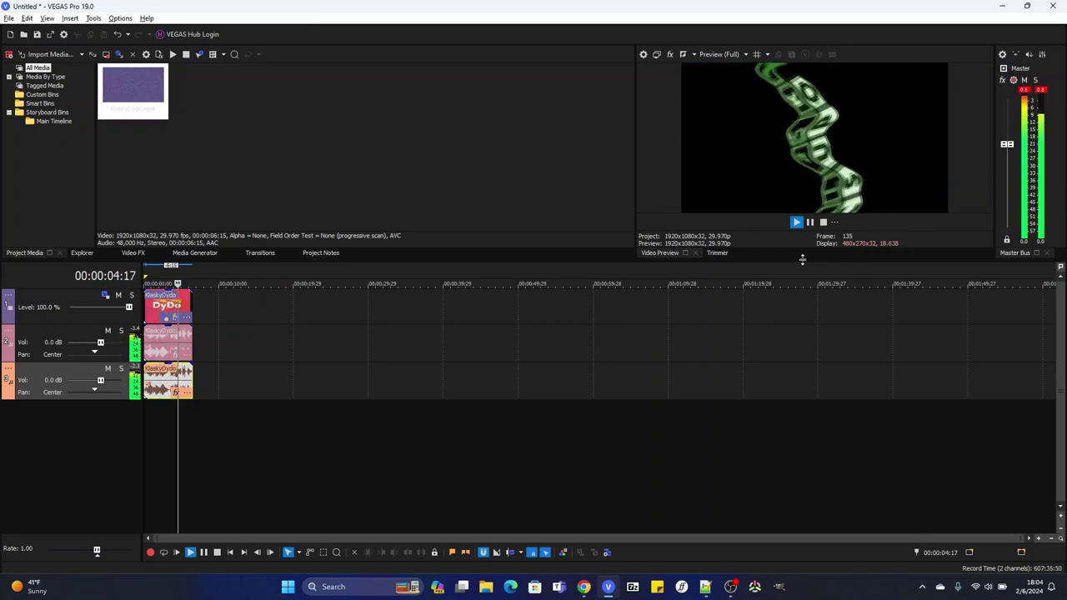
{"action": "left_click", "coordinate": [822, 222]}
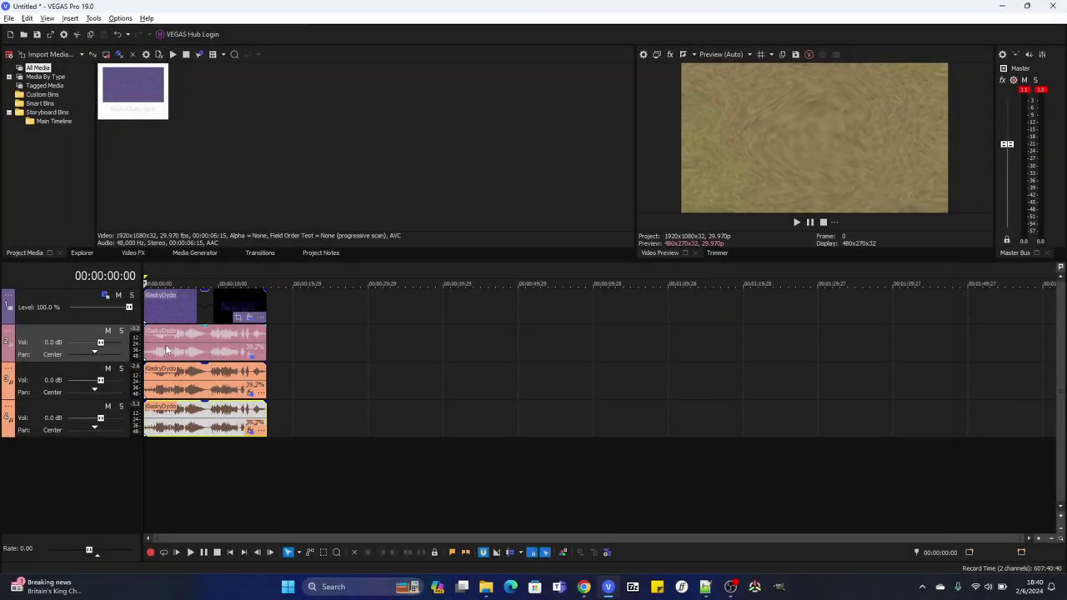
Examine the stretched video event's HSL Adjust, both Wave effects at their start and end keyframes, and Ignite Bulge settings.
{"action": "left_click", "coordinate": [248, 316]}
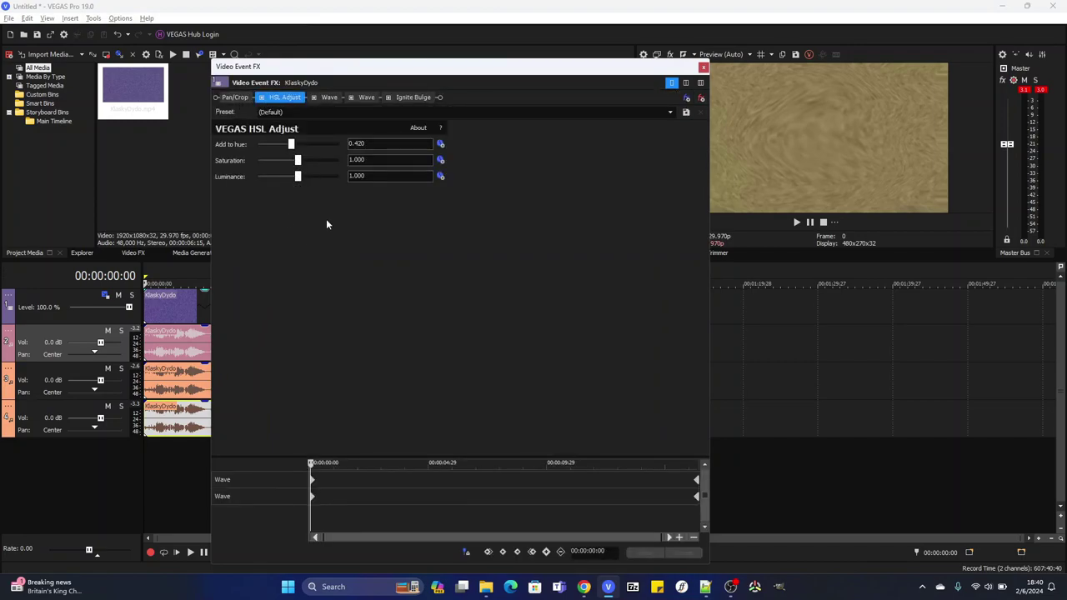
{"action": "left_click", "coordinate": [328, 96]}
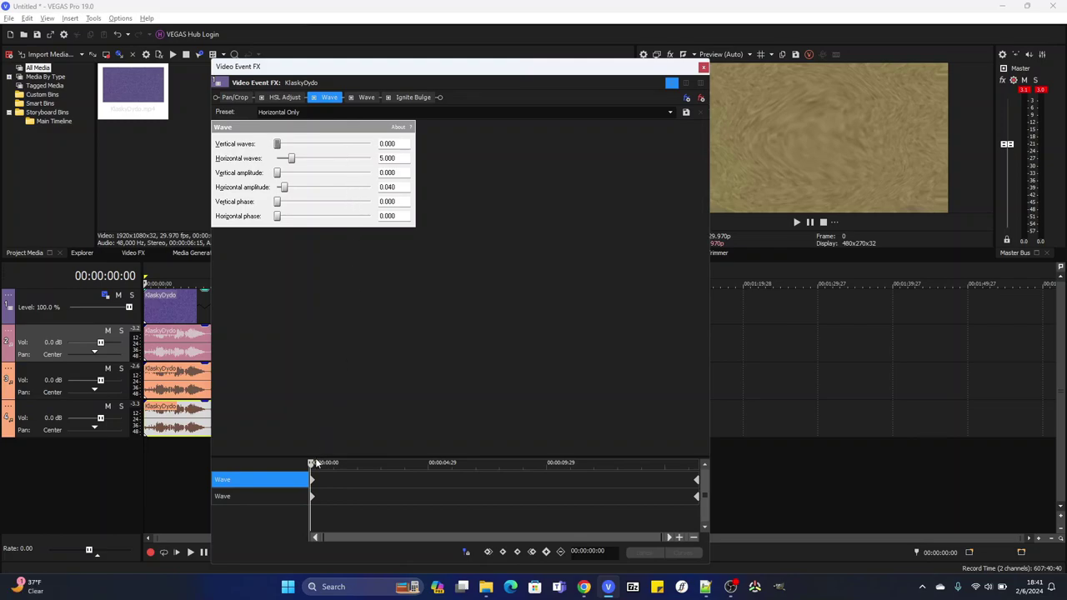
{"action": "left_click_drag", "start_coordinate": [311, 467], "coordinate": [795, 465]}
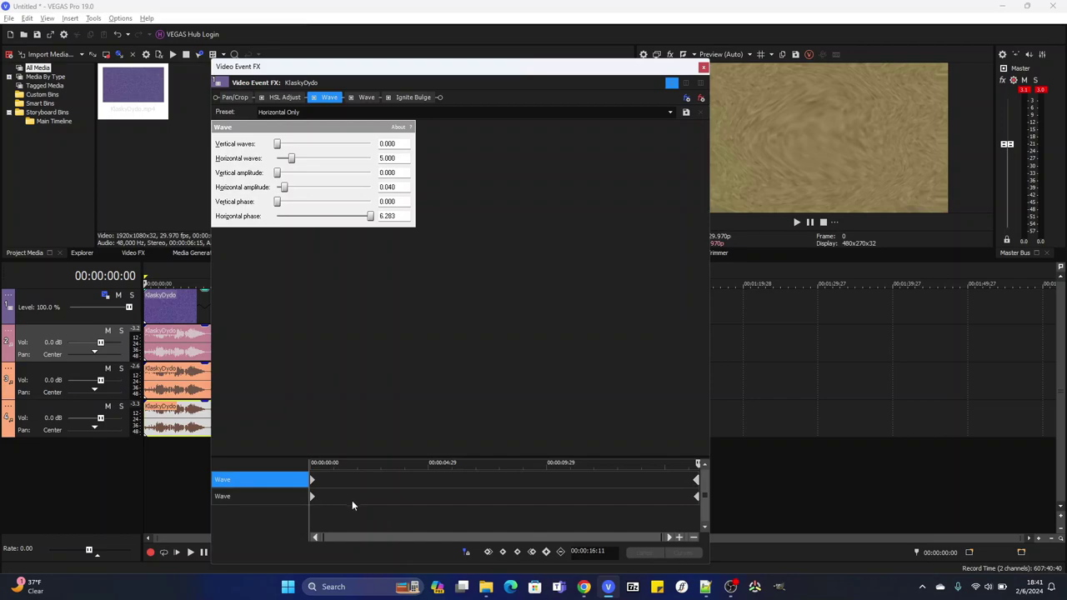
{"action": "left_click", "coordinate": [314, 499]}
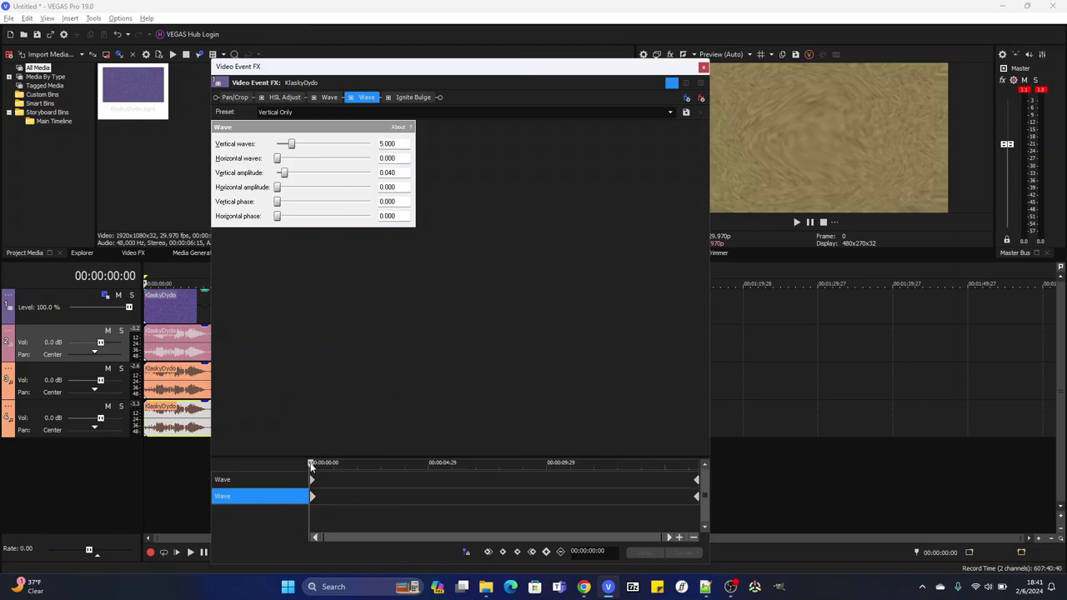
{"action": "left_click_drag", "start_coordinate": [311, 469], "coordinate": [776, 488]}
{"action": "left_click", "coordinate": [429, 97]}
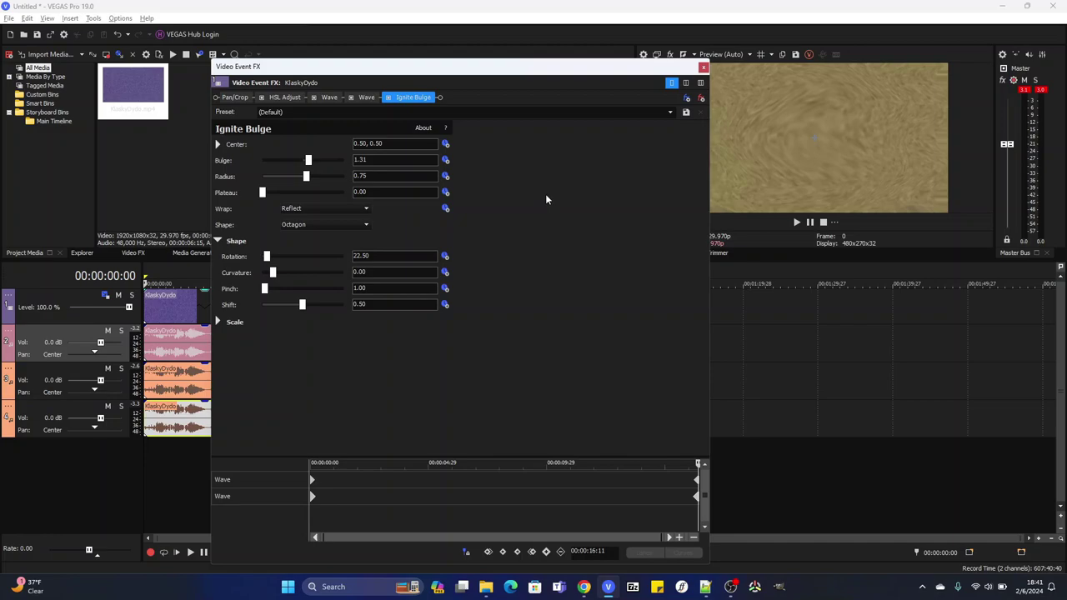
{"action": "left_click", "coordinate": [703, 67]}
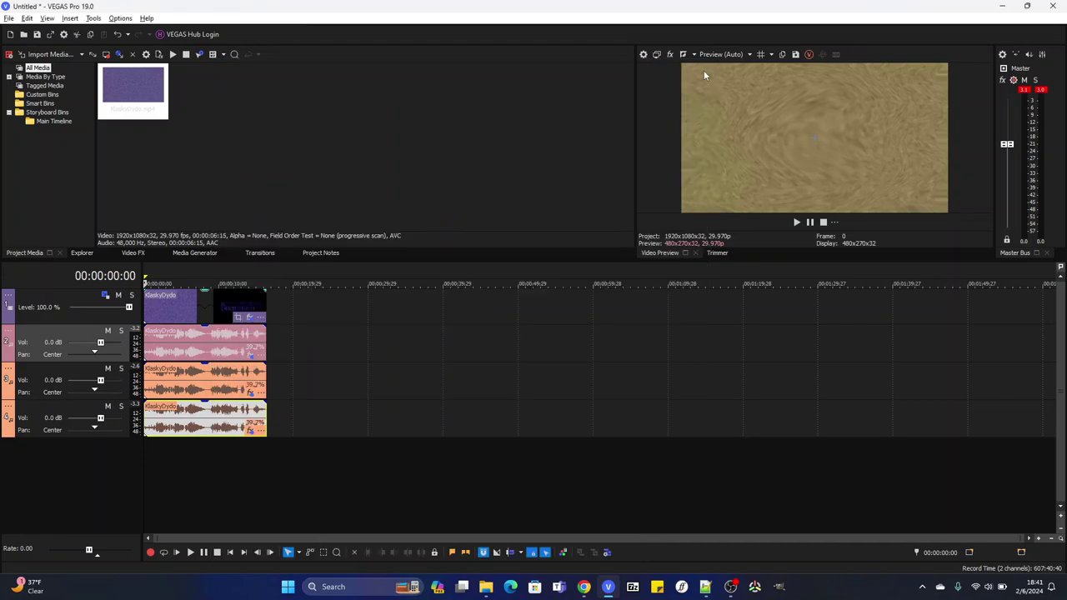
Set the pitch change of the first audio track's event to -16 and enable Lock to stretch.
{"action": "right_click", "coordinate": [212, 350]}
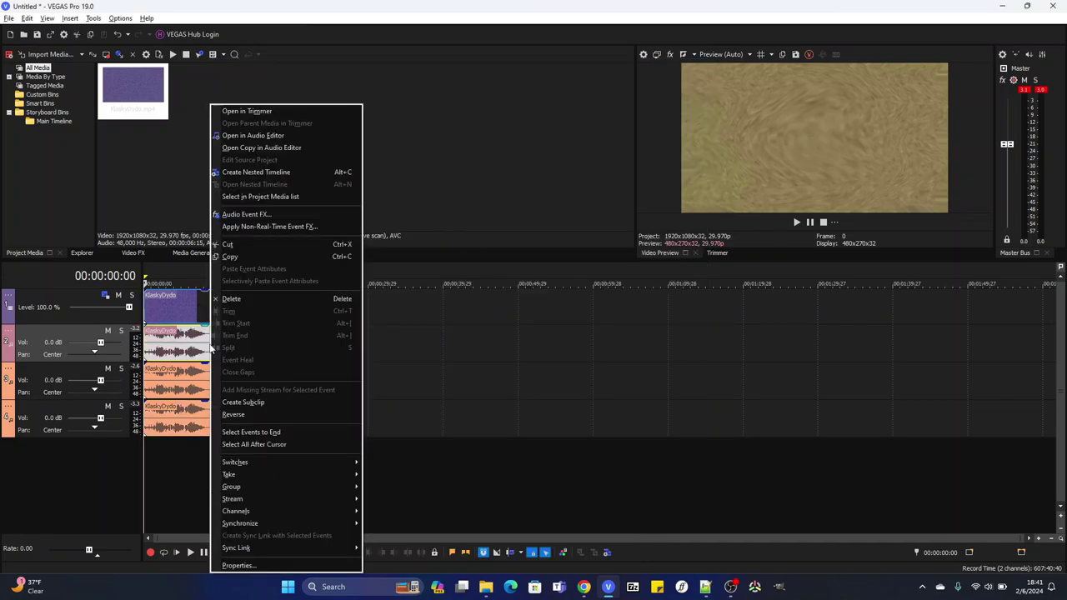
{"action": "left_click", "coordinate": [265, 573]}
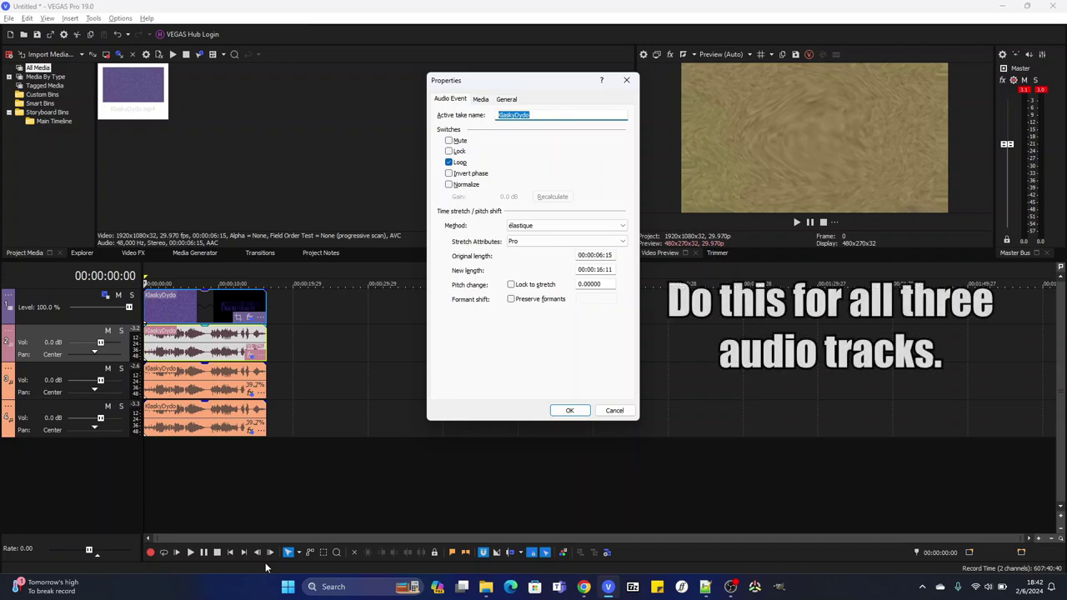
{"action": "left_click_drag", "start_coordinate": [610, 286], "coordinate": [550, 290]}
{"action": "type", "text": "-16"}
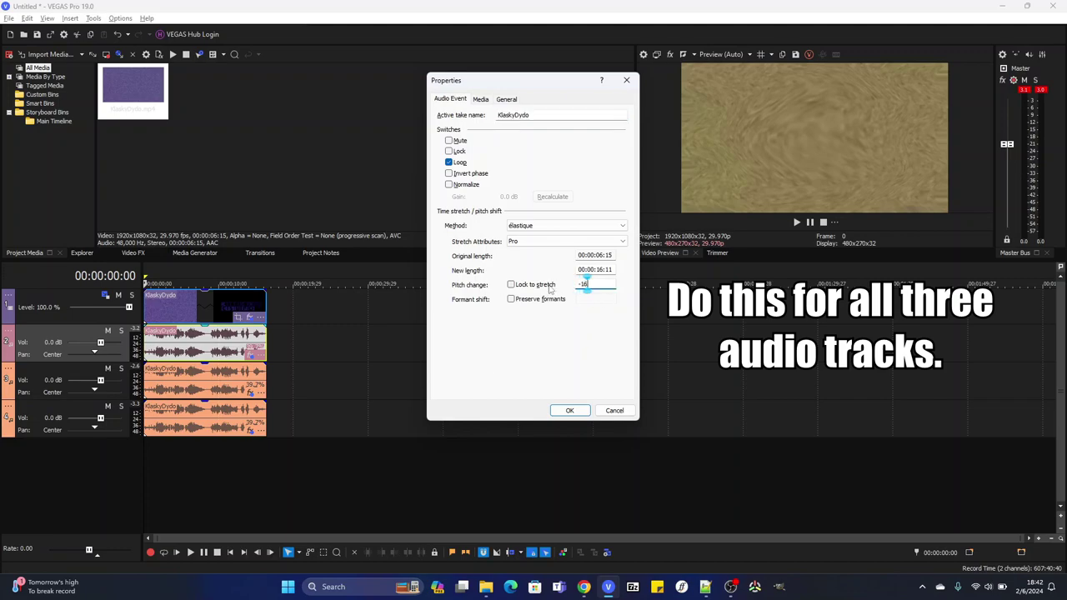
{"action": "left_click", "coordinate": [511, 285]}
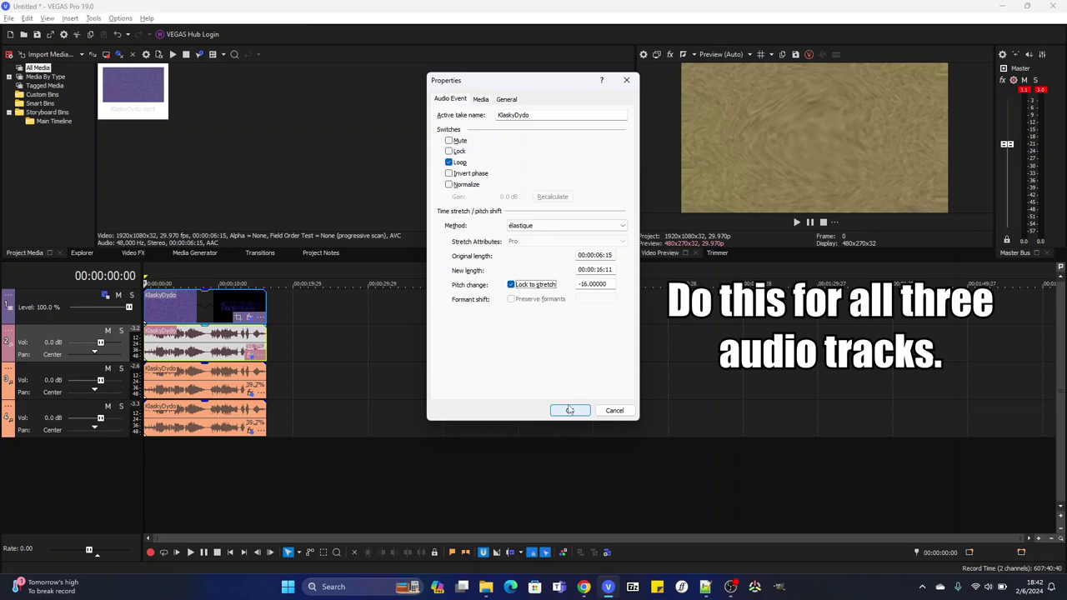
Turn off Lock to stretch for the first audio event and reset its pitch change to 0.
{"action": "left_click", "coordinate": [511, 285]}
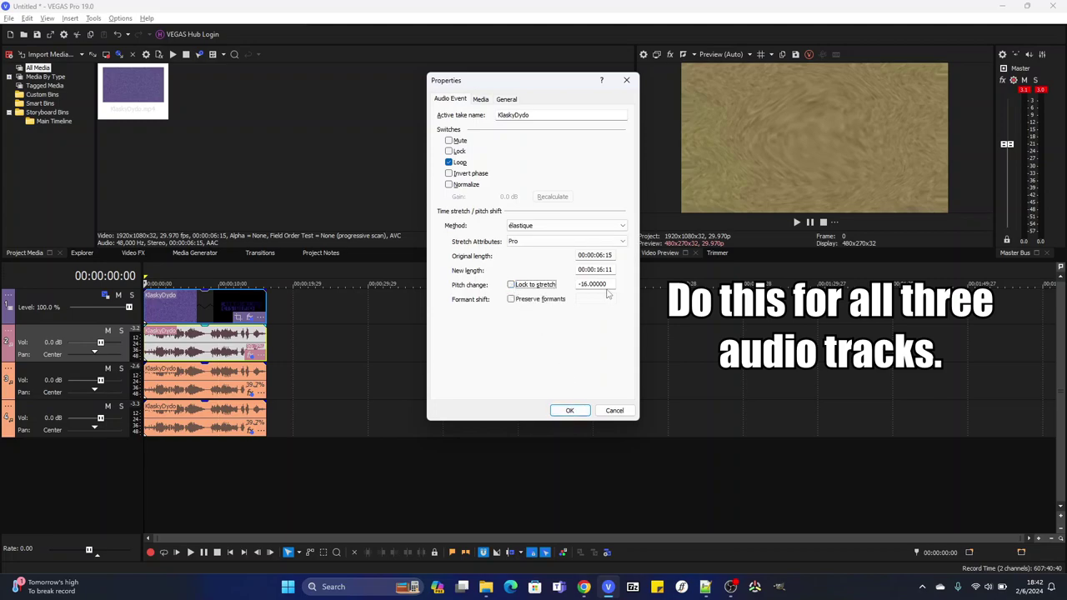
{"action": "key", "text": "Tab"}
{"action": "type", "text": "0"}
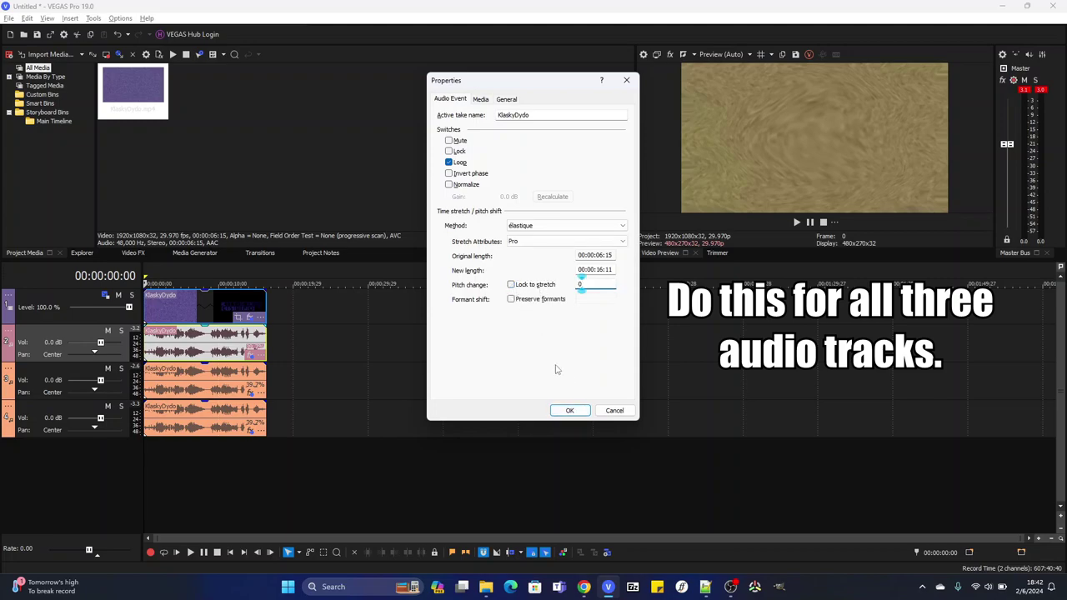
{"action": "left_click", "coordinate": [569, 410]}
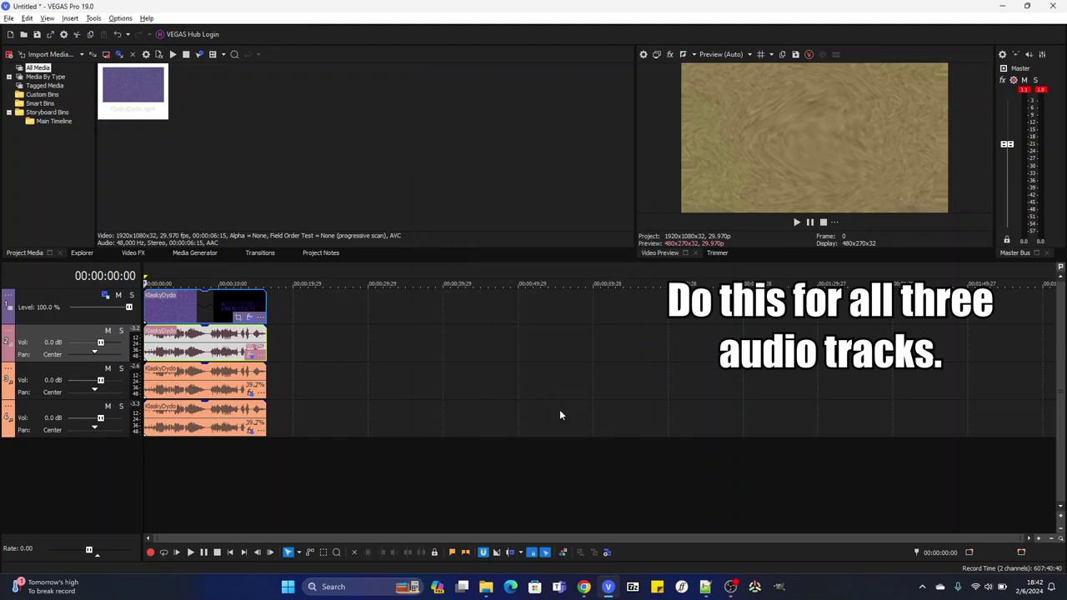
Check the Pitch Shift effect settings on the events of all three audio tracks and play the resulting edit through.
{"action": "left_click", "coordinate": [252, 355]}
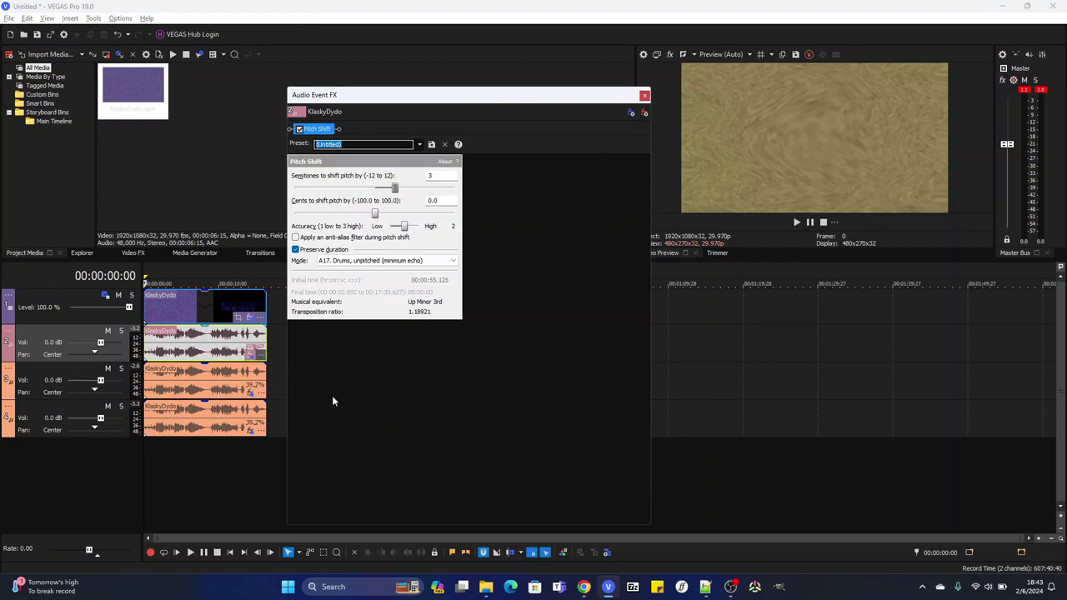
{"action": "left_click", "coordinate": [644, 96]}
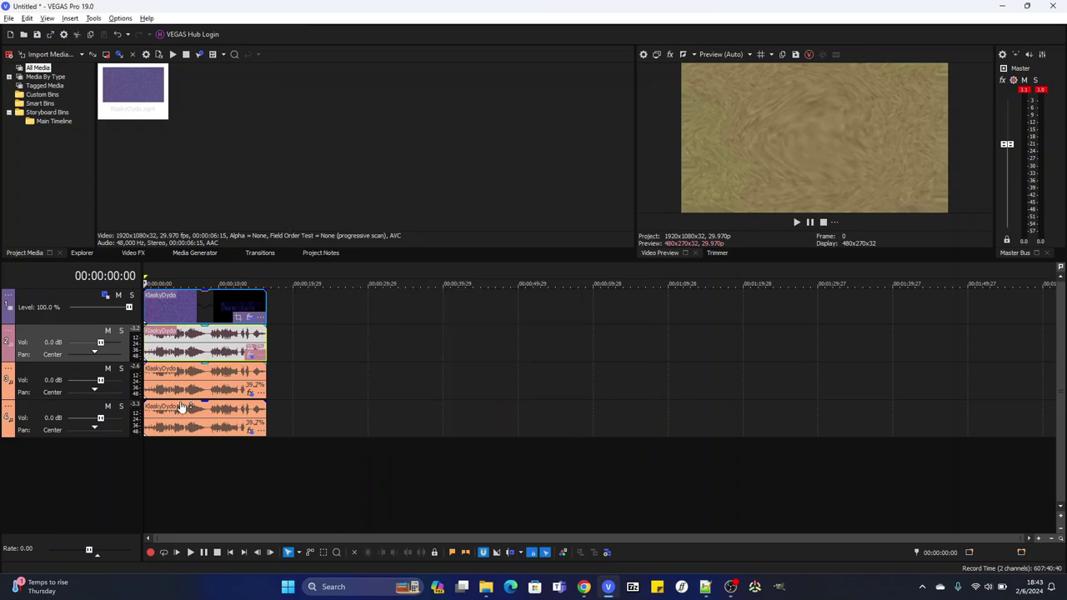
{"action": "left_click", "coordinate": [248, 393]}
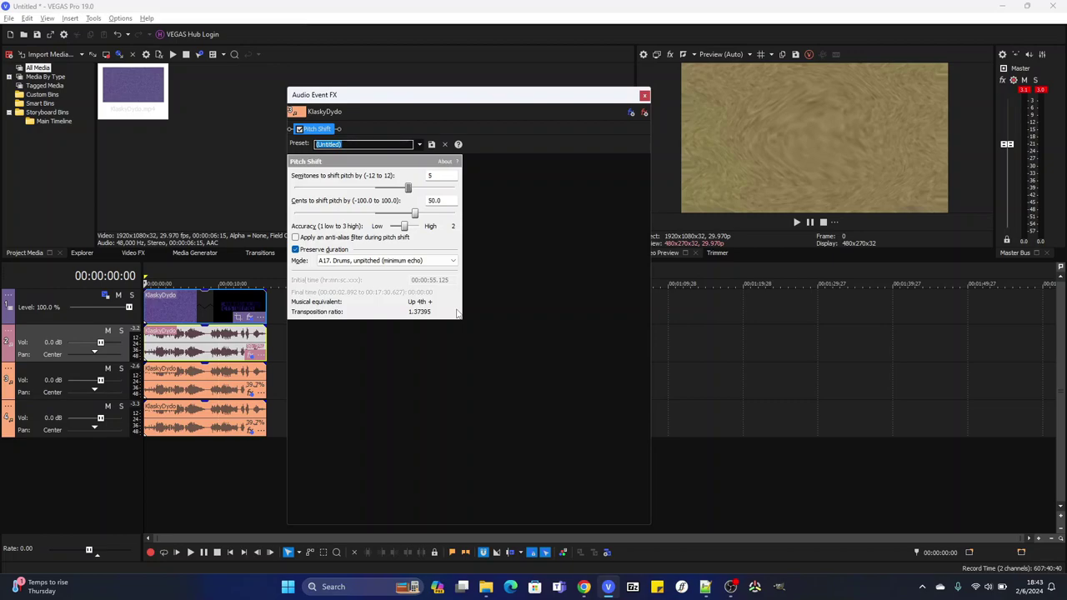
{"action": "left_click", "coordinate": [644, 95]}
{"action": "left_click", "coordinate": [249, 431]}
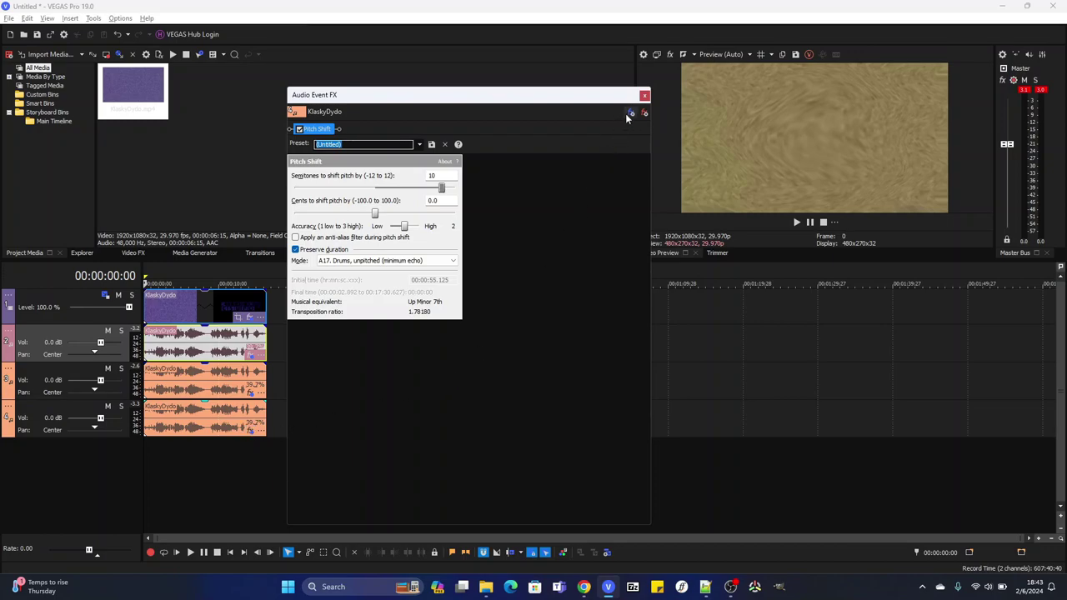
{"action": "left_click", "coordinate": [645, 95]}
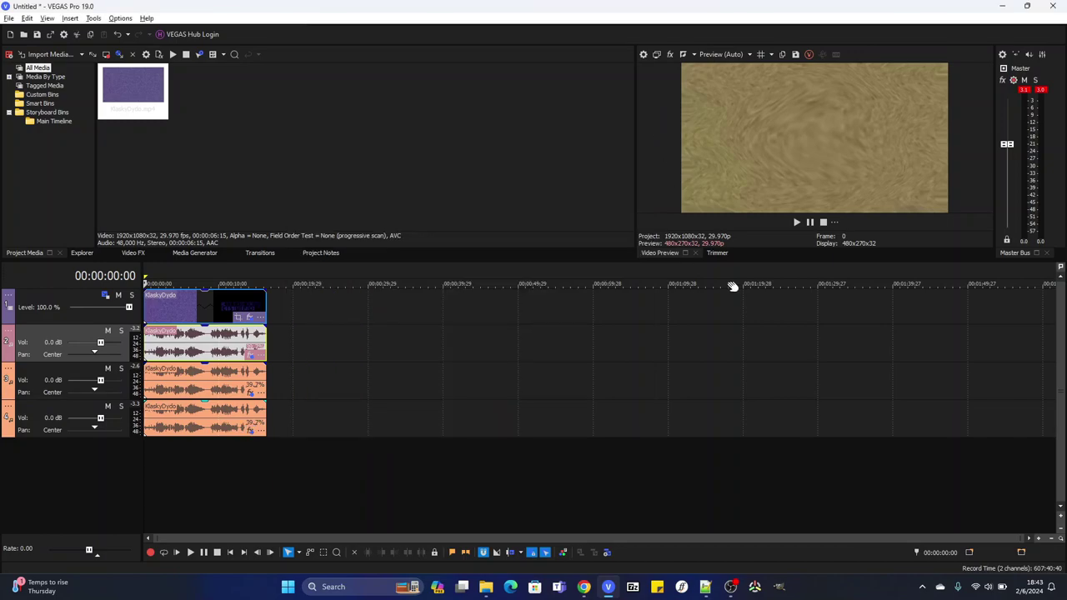
{"action": "left_click", "coordinate": [797, 222]}
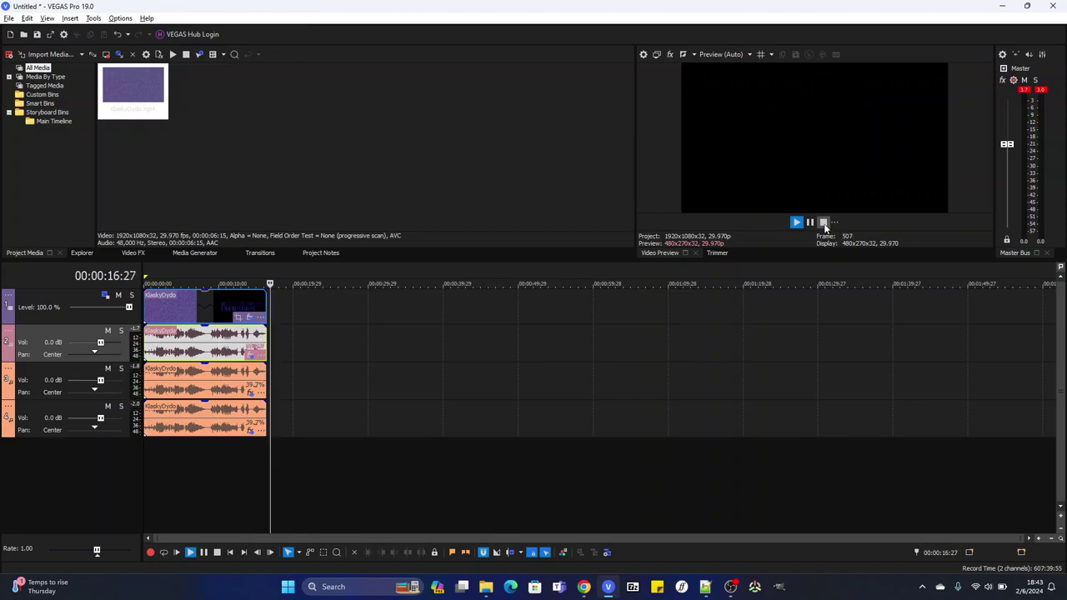
{"action": "left_click", "coordinate": [823, 221]}
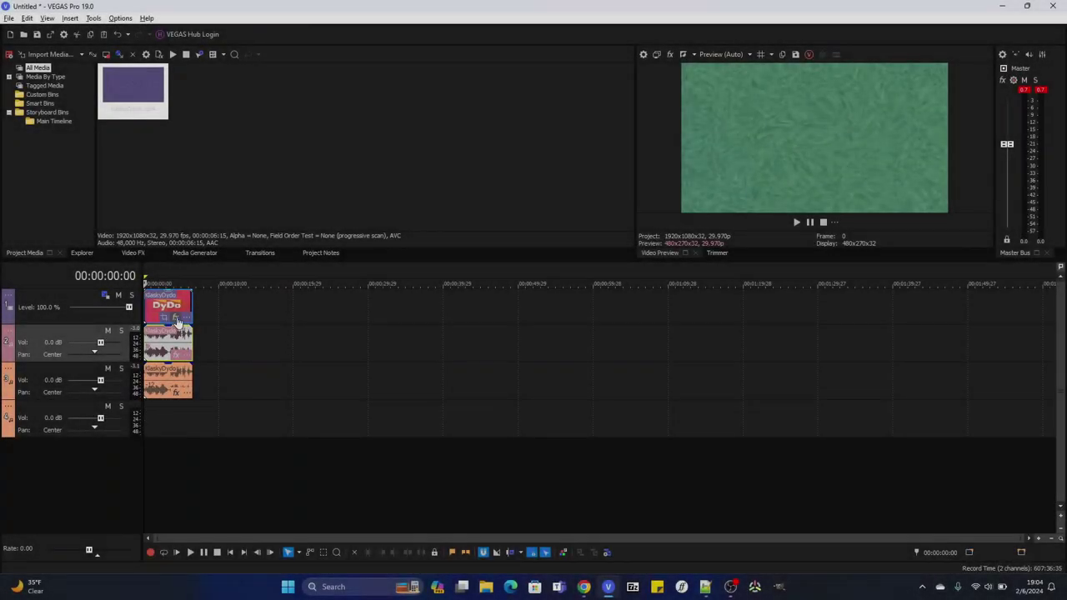
Examine the video event's HSL Adjust, both Swirl effects and the NewBlue ME Ripple settings.
{"action": "left_click", "coordinate": [175, 319]}
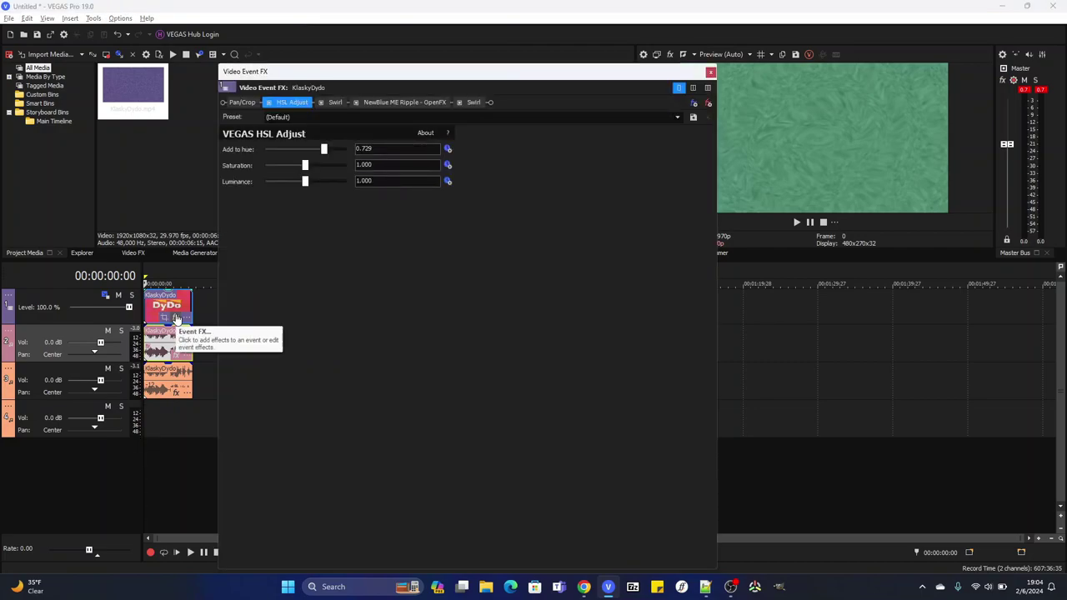
{"action": "left_click", "coordinate": [336, 105]}
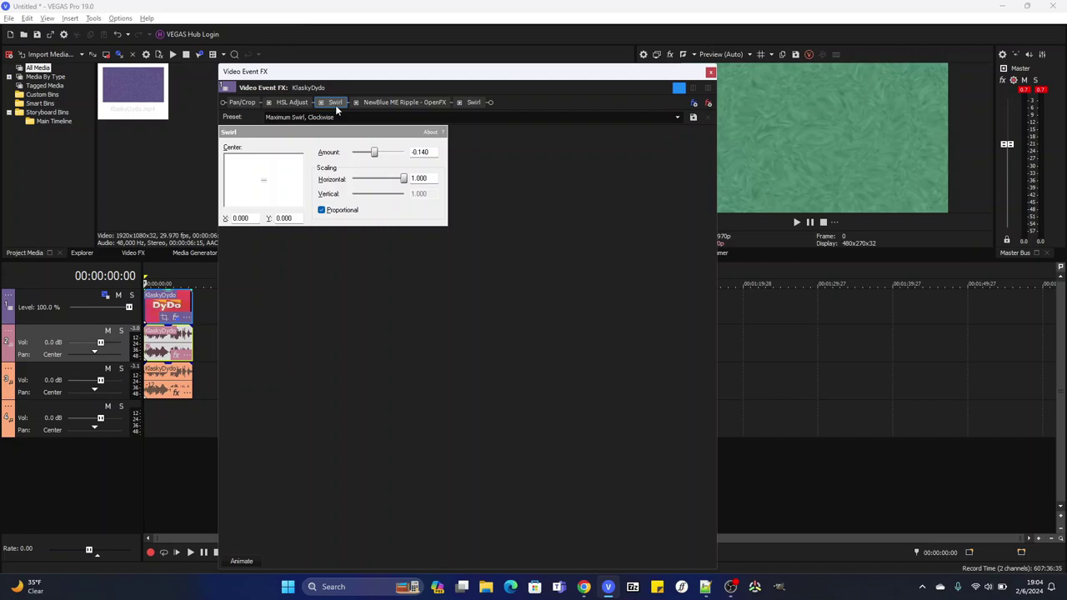
{"action": "left_click", "coordinate": [407, 103]}
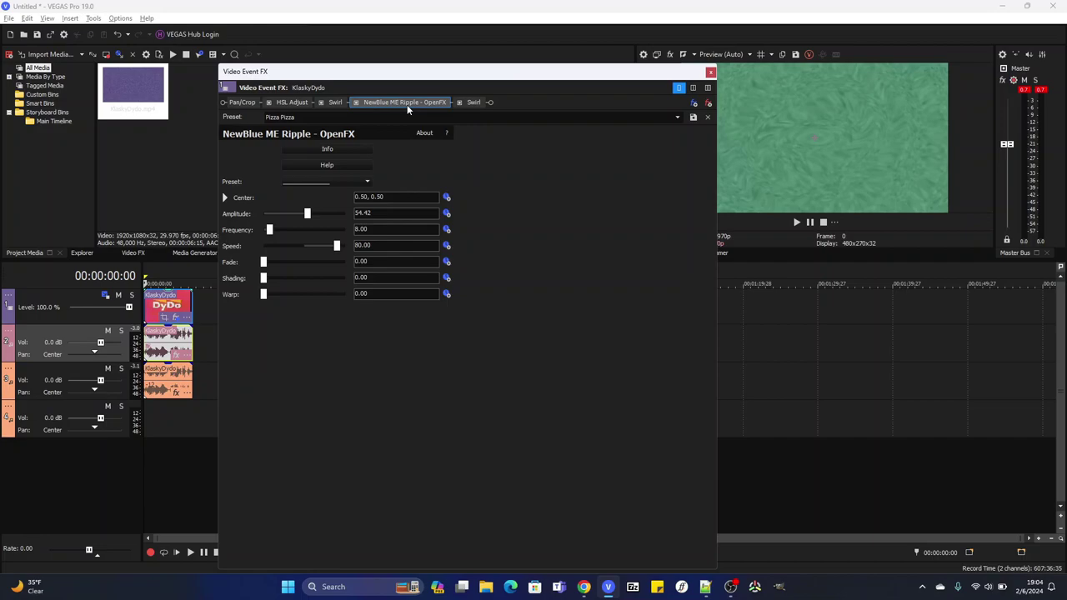
{"action": "left_click", "coordinate": [471, 104]}
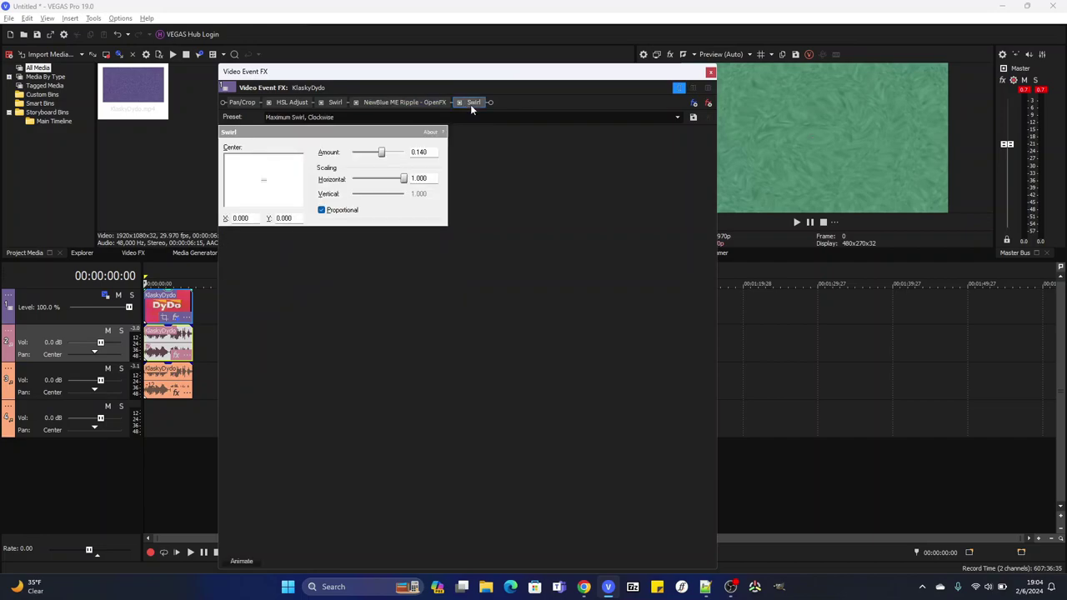
{"action": "left_click", "coordinate": [710, 72]}
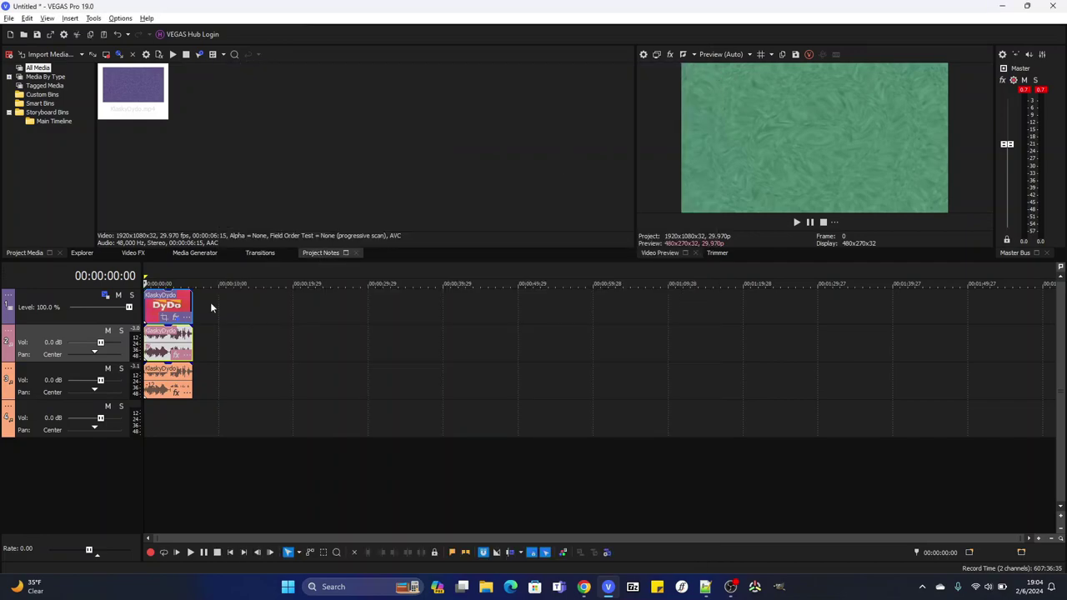
Check the pitch change in the properties of both audio events and play the rippled green edit through.
{"action": "right_click", "coordinate": [169, 338]}
{"action": "left_click", "coordinate": [216, 546]}
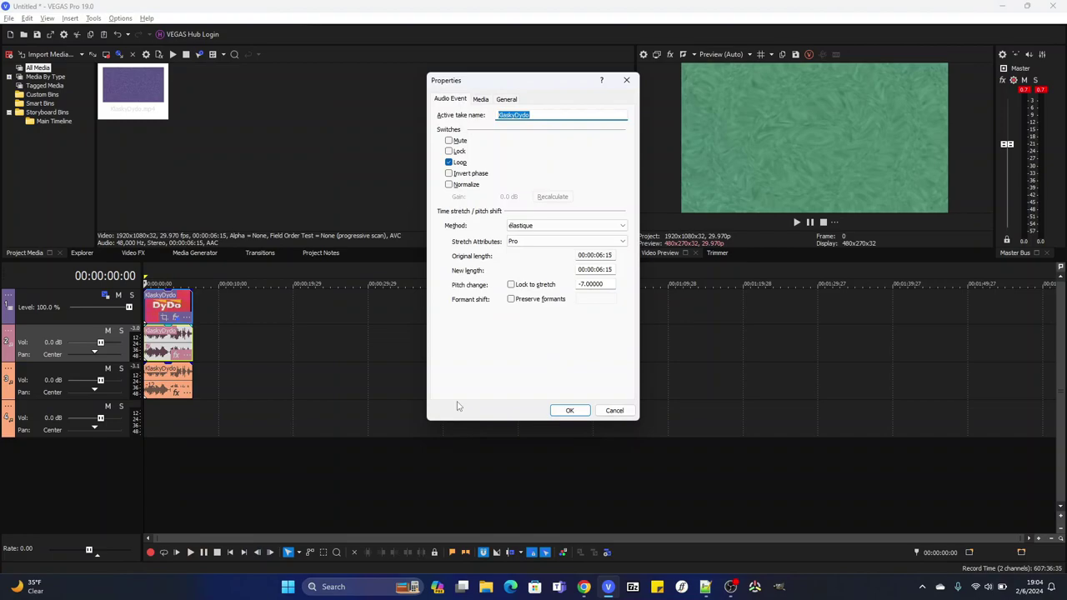
{"action": "left_click", "coordinate": [570, 411]}
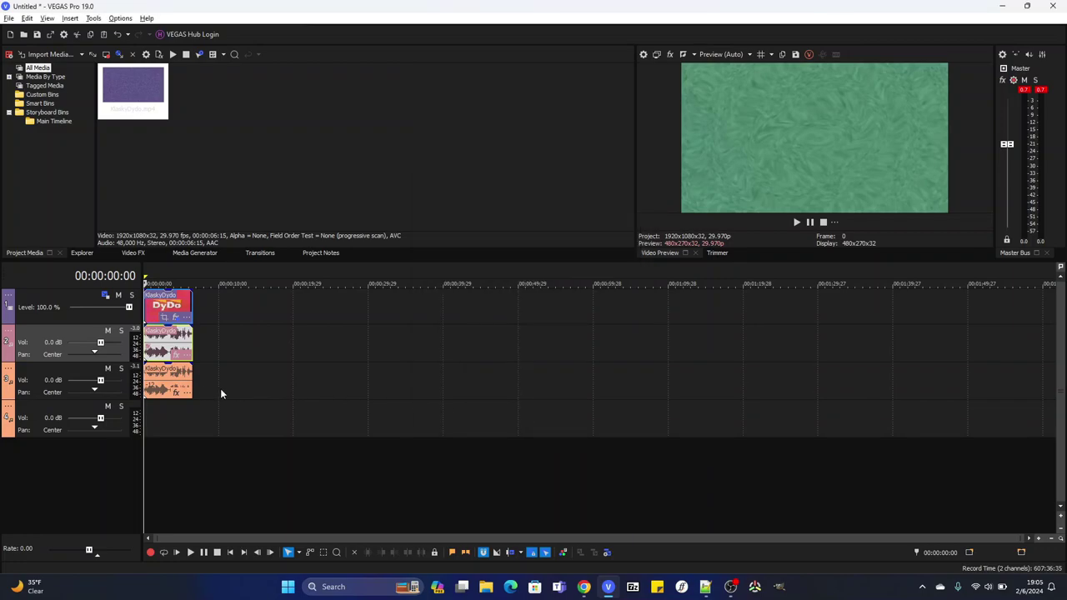
{"action": "right_click", "coordinate": [170, 386]}
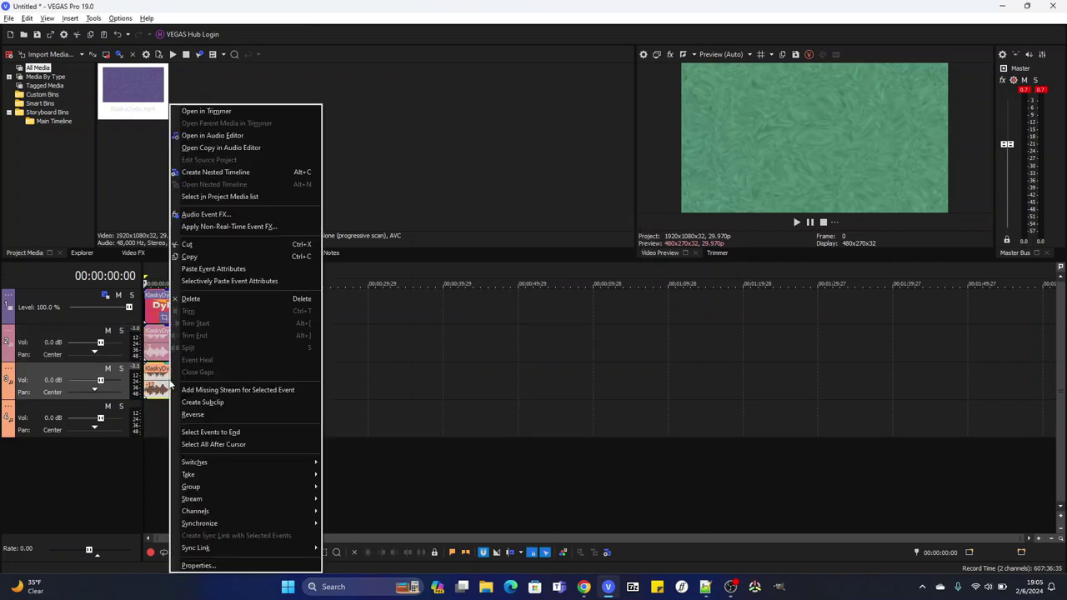
{"action": "left_click", "coordinate": [215, 564]}
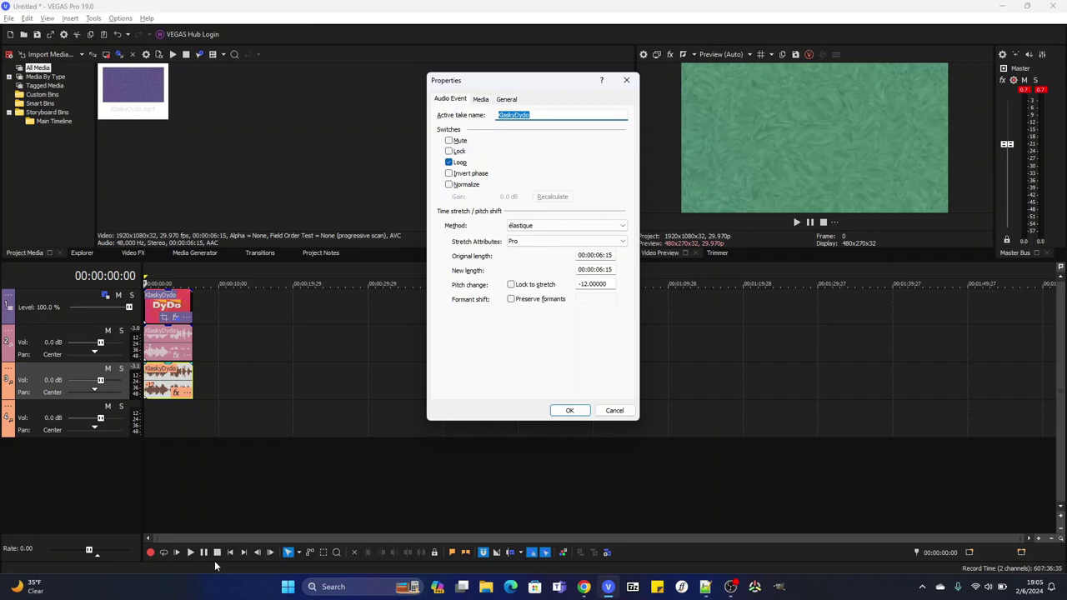
{"action": "left_click", "coordinate": [570, 410]}
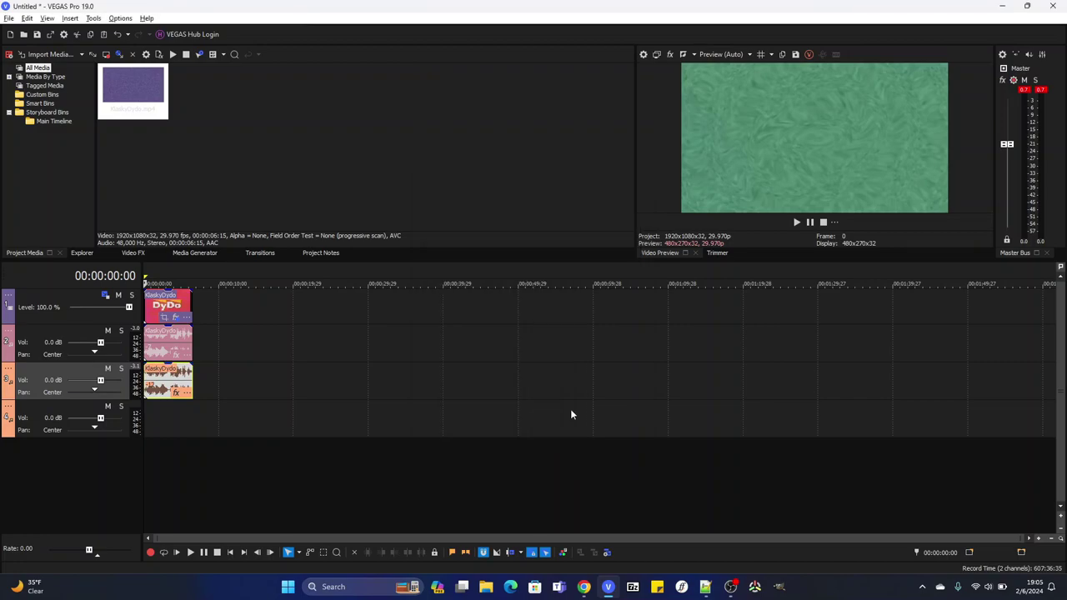
{"action": "left_click", "coordinate": [796, 222]}
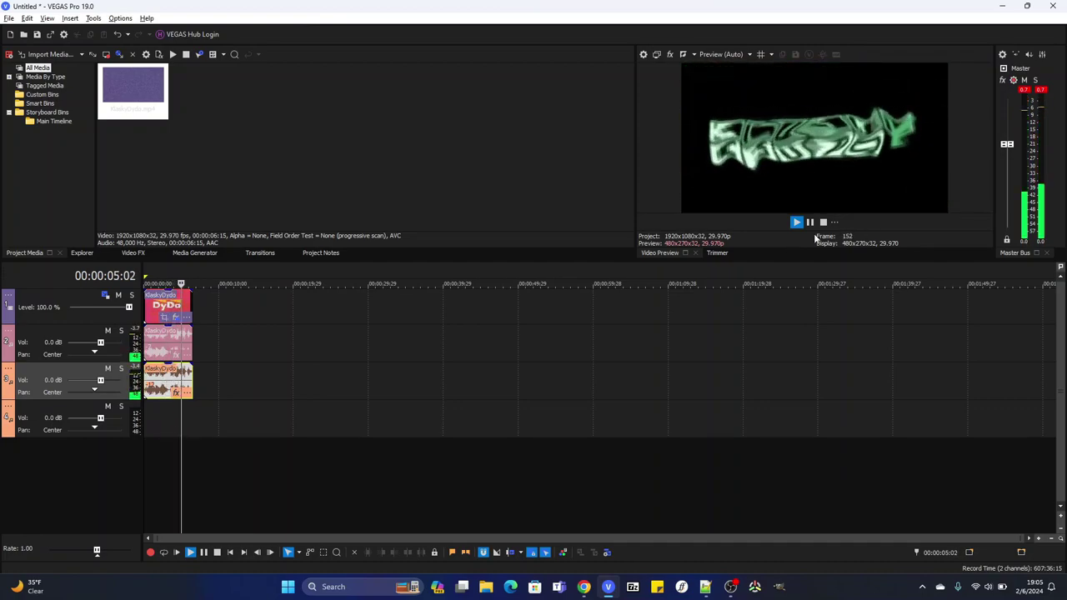
{"action": "left_click", "coordinate": [824, 223]}
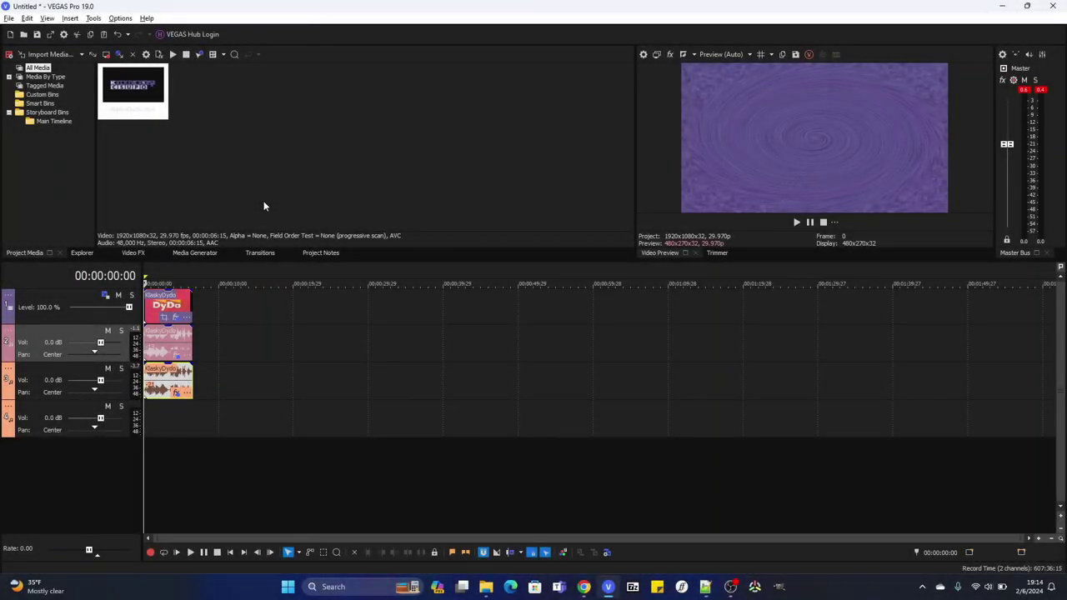
Examine the video event's Mirror settings, both Swirl effects at their start and end keyframes, and the Starburst settings.
{"action": "left_click", "coordinate": [175, 317]}
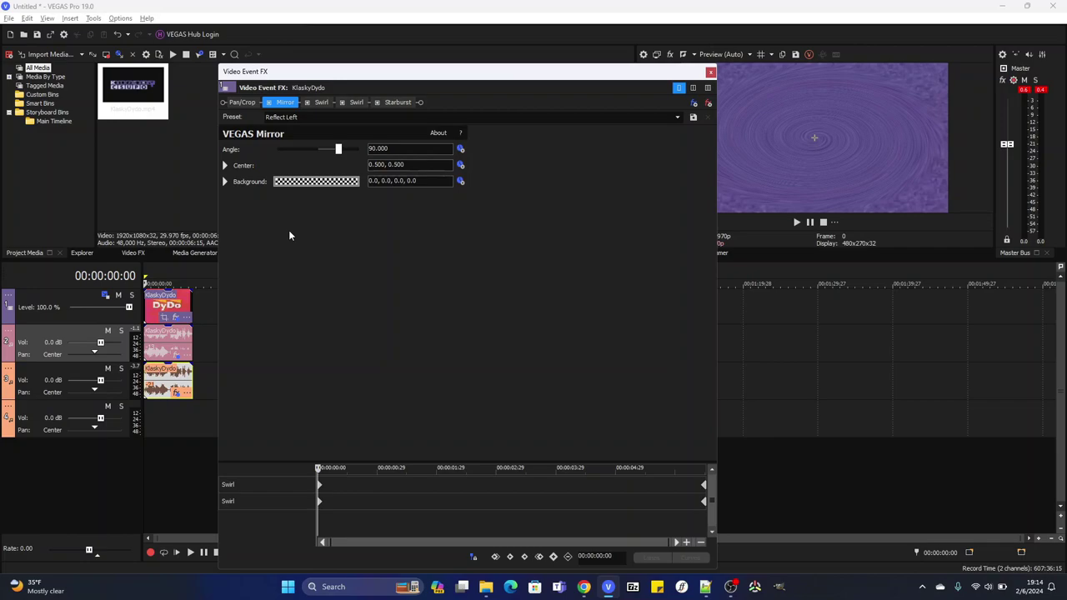
{"action": "left_click", "coordinate": [319, 101]}
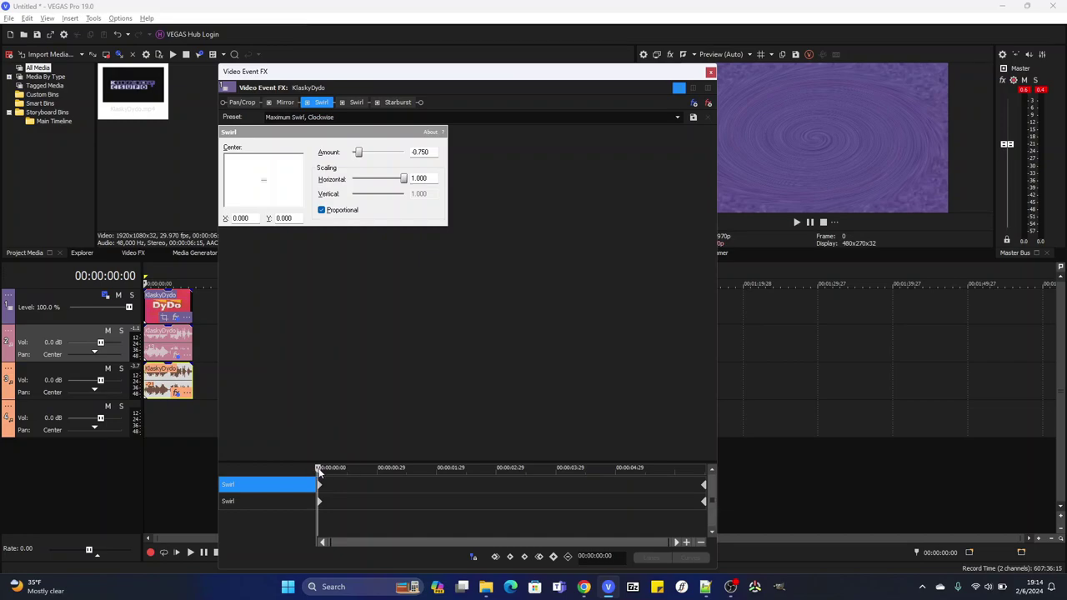
{"action": "left_click_drag", "start_coordinate": [318, 469], "coordinate": [704, 468]}
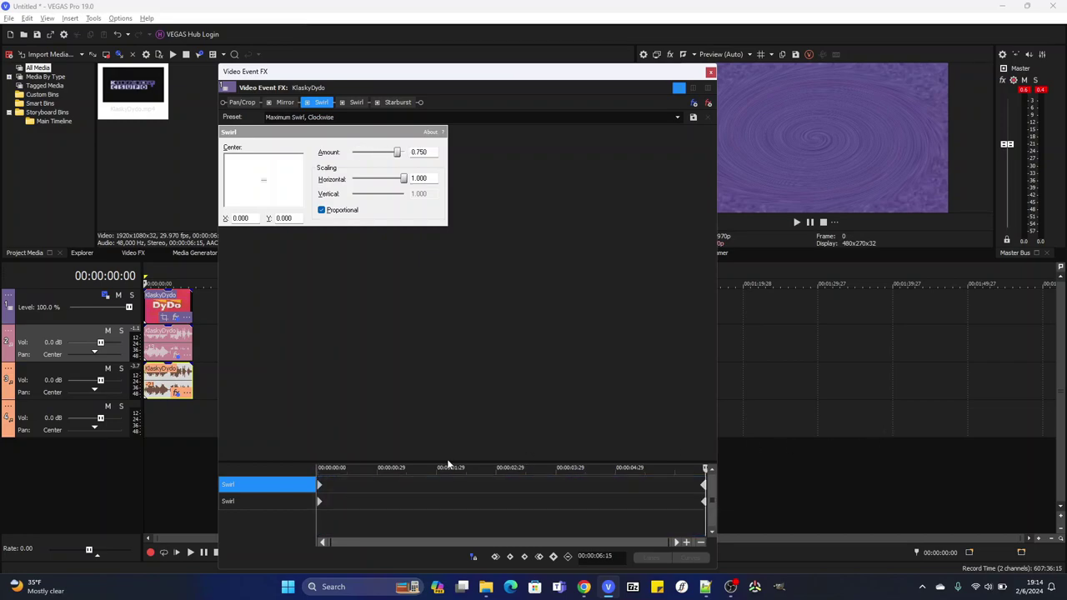
{"action": "left_click", "coordinate": [319, 502]}
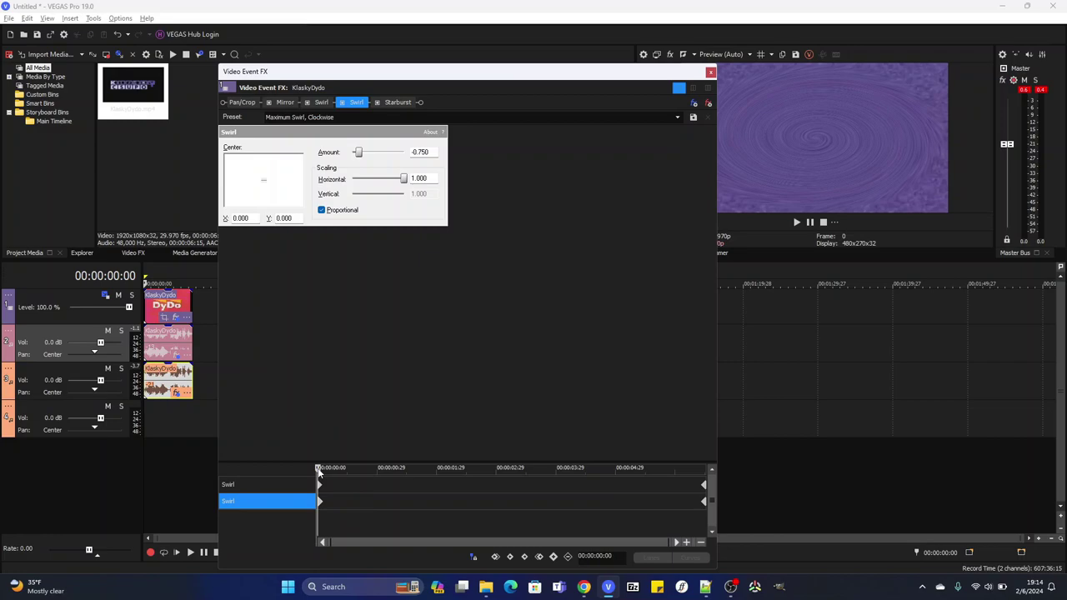
{"action": "left_click_drag", "start_coordinate": [317, 471], "coordinate": [850, 483]}
{"action": "left_click", "coordinate": [850, 483]}
{"action": "left_click", "coordinate": [407, 105]}
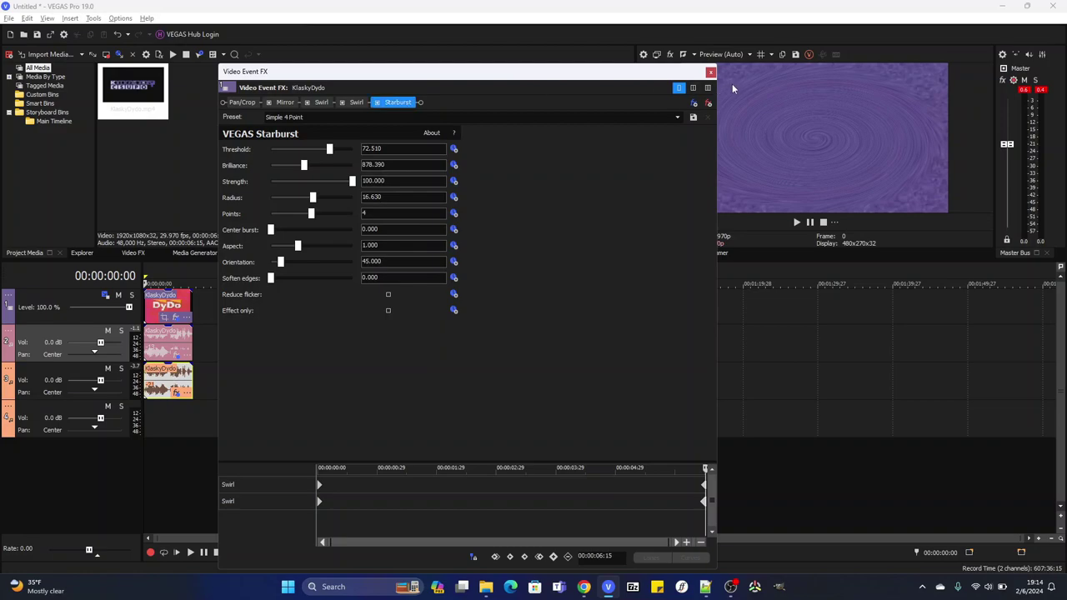
{"action": "left_click", "coordinate": [710, 71]}
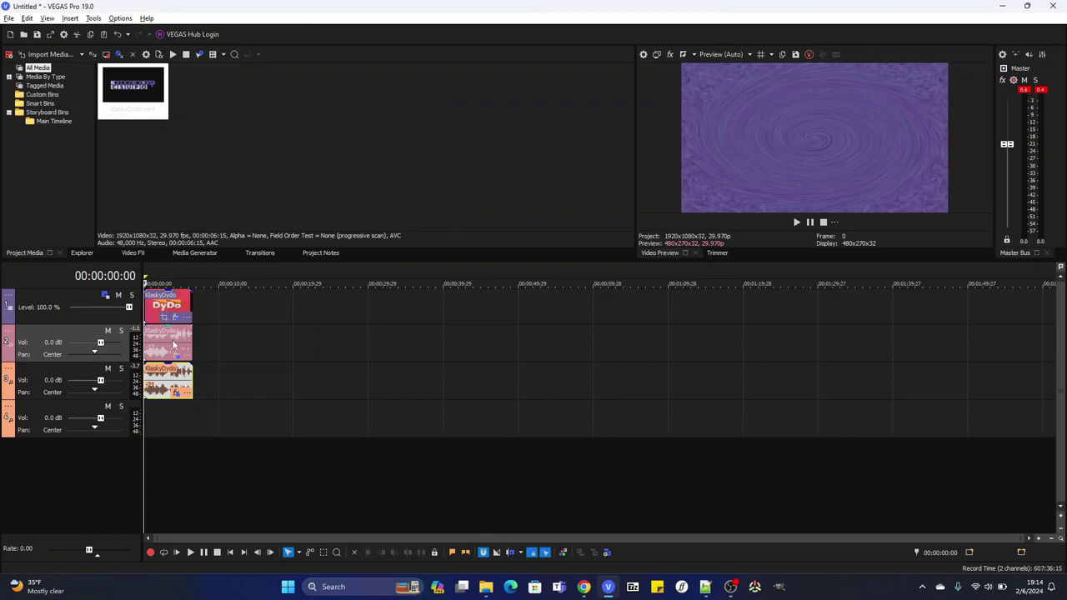
Check the pitch change in the properties of the events on both audio tracks of the mirrored edit.
{"action": "right_click", "coordinate": [173, 341]}
{"action": "left_click", "coordinate": [239, 566]}
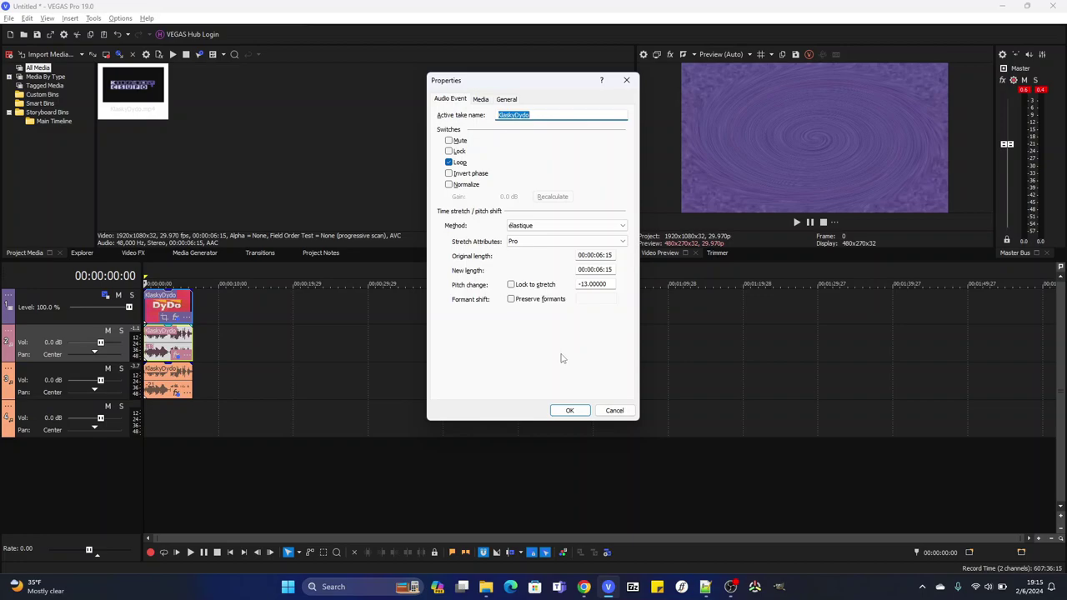
{"action": "left_click", "coordinate": [570, 411]}
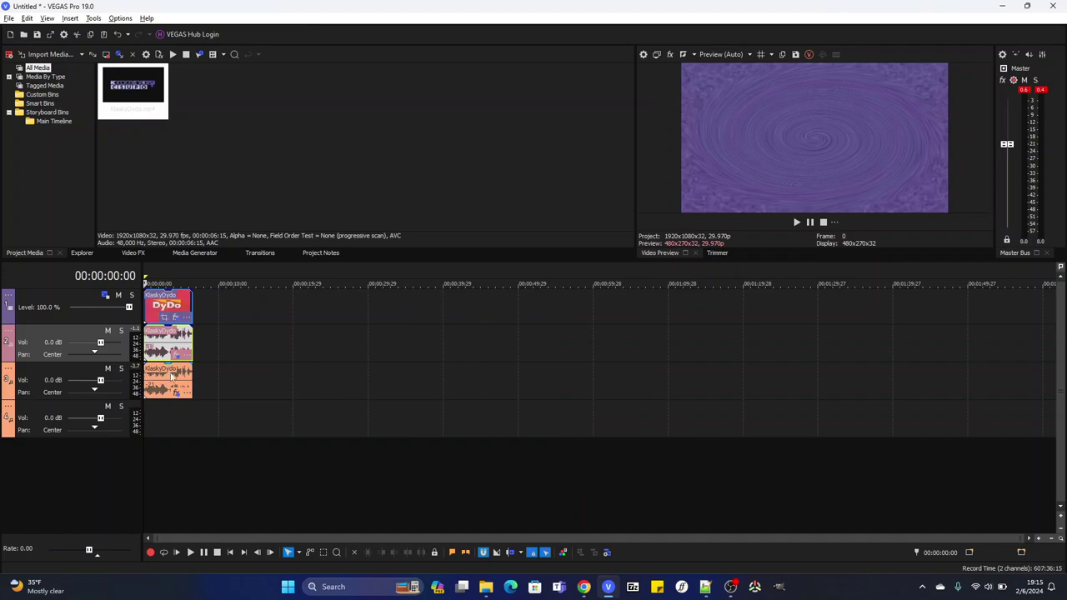
{"action": "right_click", "coordinate": [159, 381]}
{"action": "left_click", "coordinate": [231, 567]}
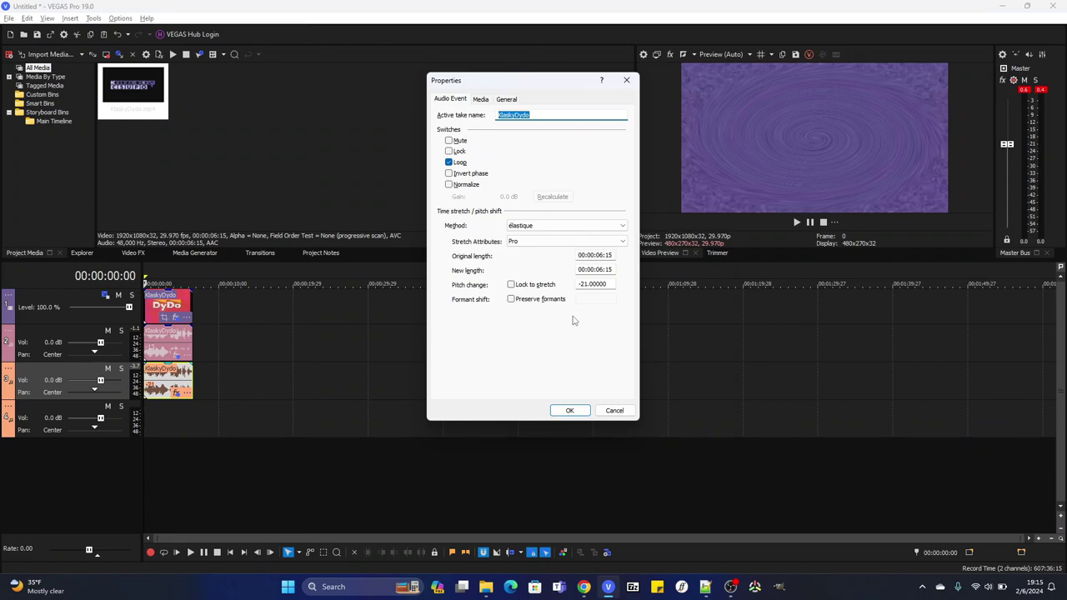
{"action": "left_click", "coordinate": [569, 411]}
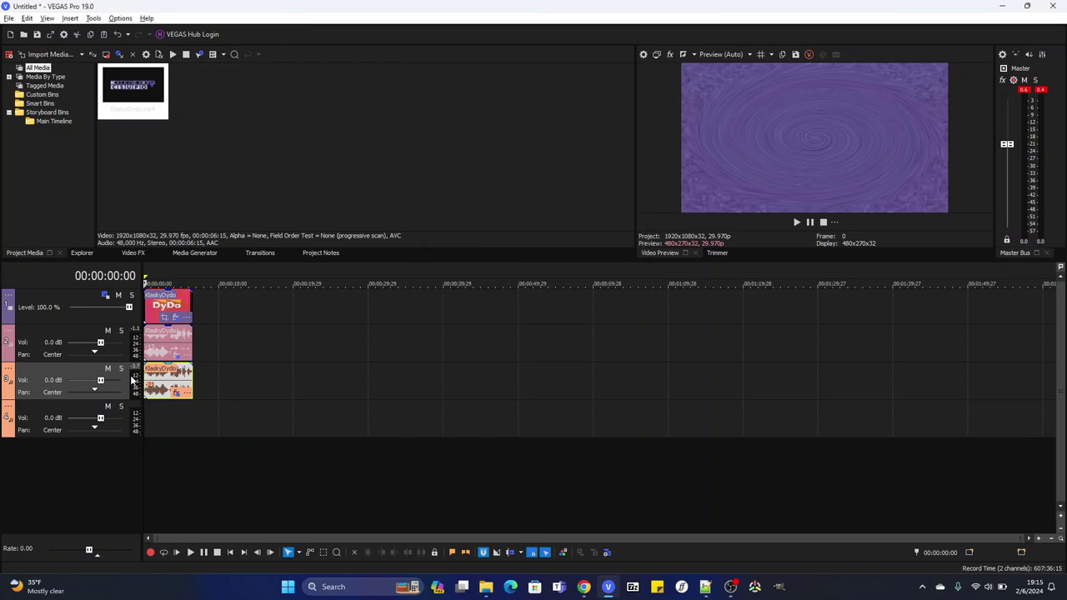
Inspect the Vocodex effect on the first audio track's event and play the mirrored swirl edit.
{"action": "left_click", "coordinate": [177, 358]}
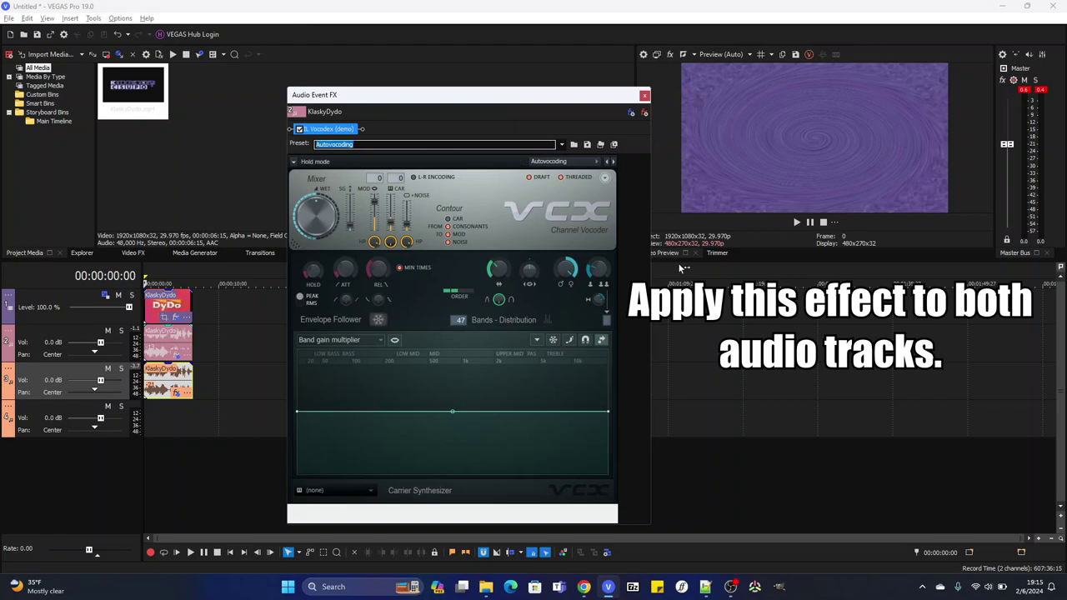
{"action": "left_click", "coordinate": [645, 96]}
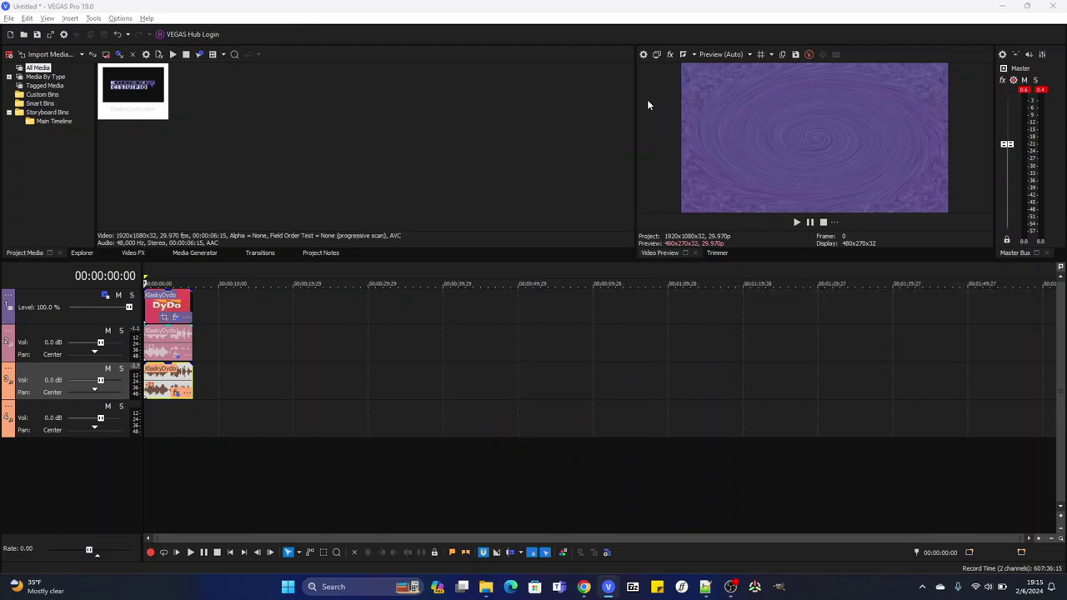
{"action": "left_click", "coordinate": [797, 222]}
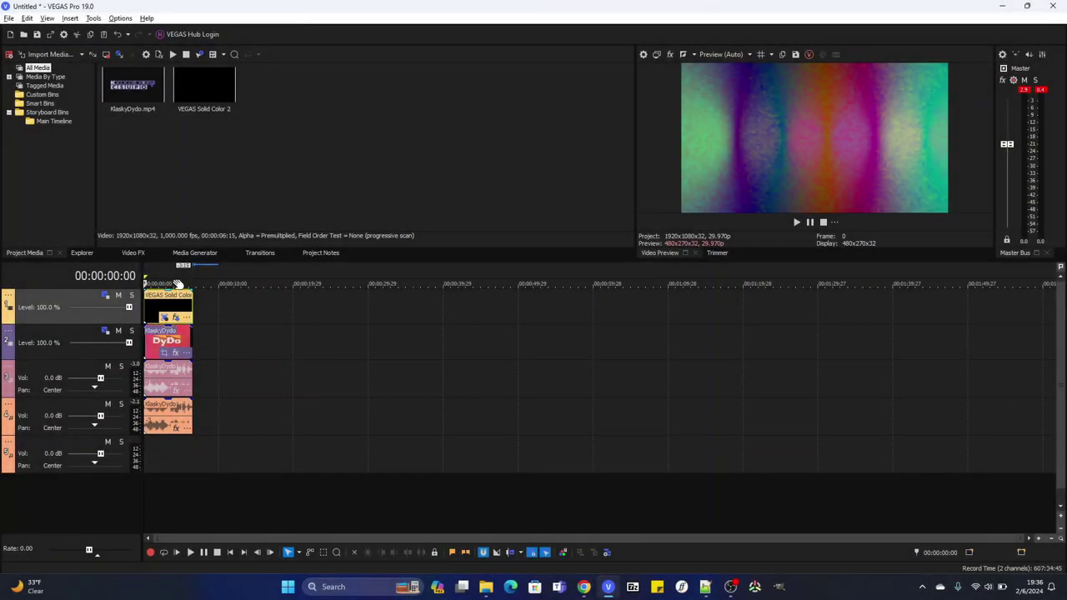
Review the Black solid color generator and the uni.Spectralicious and Invert effects on the solid color event.
{"action": "left_click", "coordinate": [194, 253]}
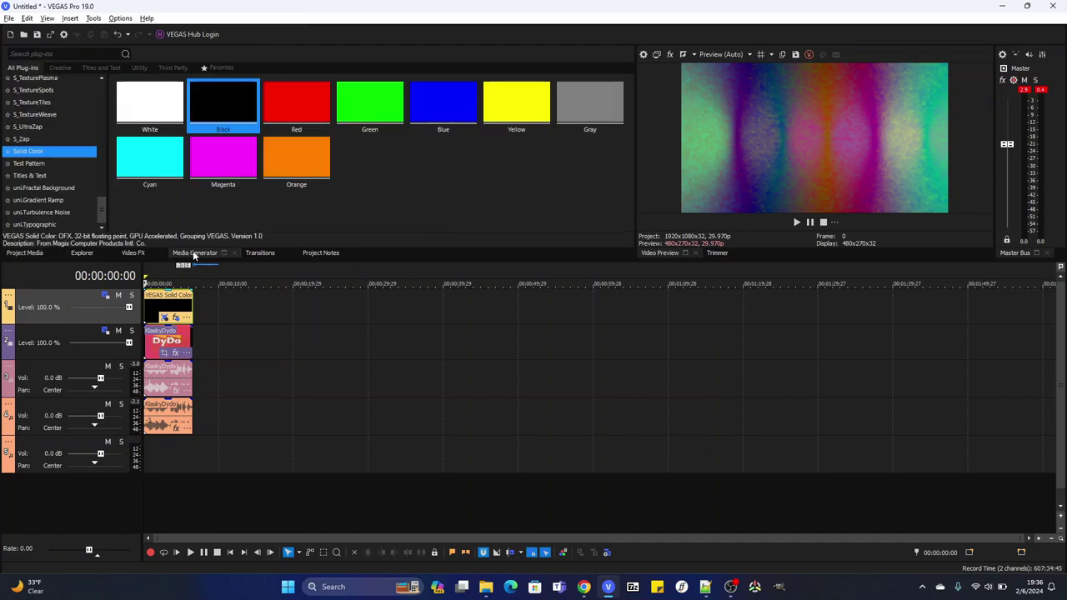
{"action": "left_click_drag", "start_coordinate": [235, 106], "coordinate": [146, 312]}
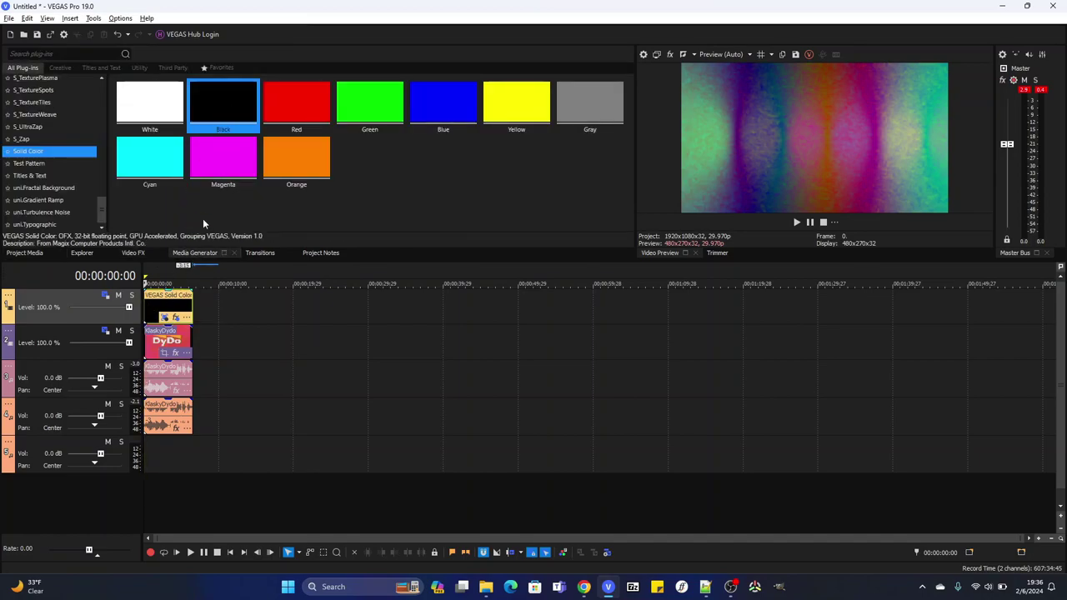
{"action": "left_click", "coordinate": [176, 317]}
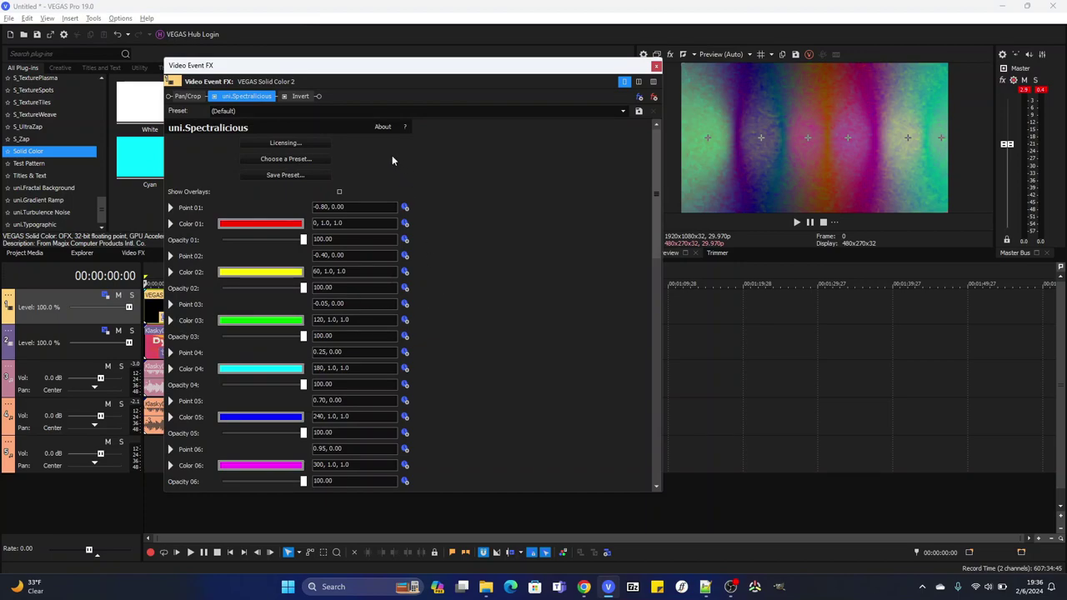
{"action": "left_click", "coordinate": [301, 96]}
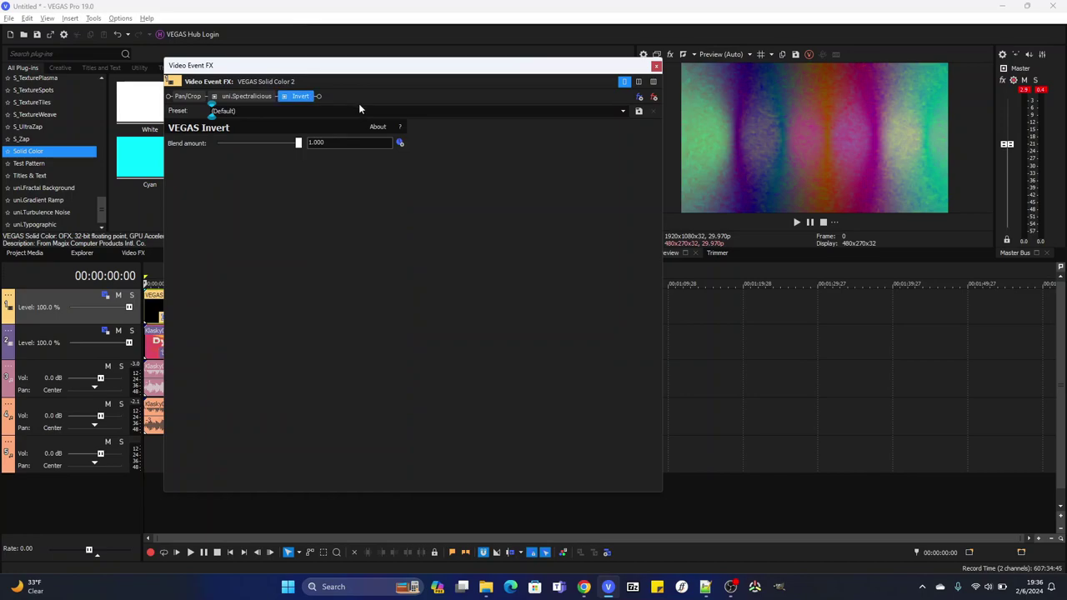
{"action": "left_click", "coordinate": [656, 65]}
Set the compositing mode of the solid color track to Difference.
{"action": "left_click", "coordinate": [8, 296]}
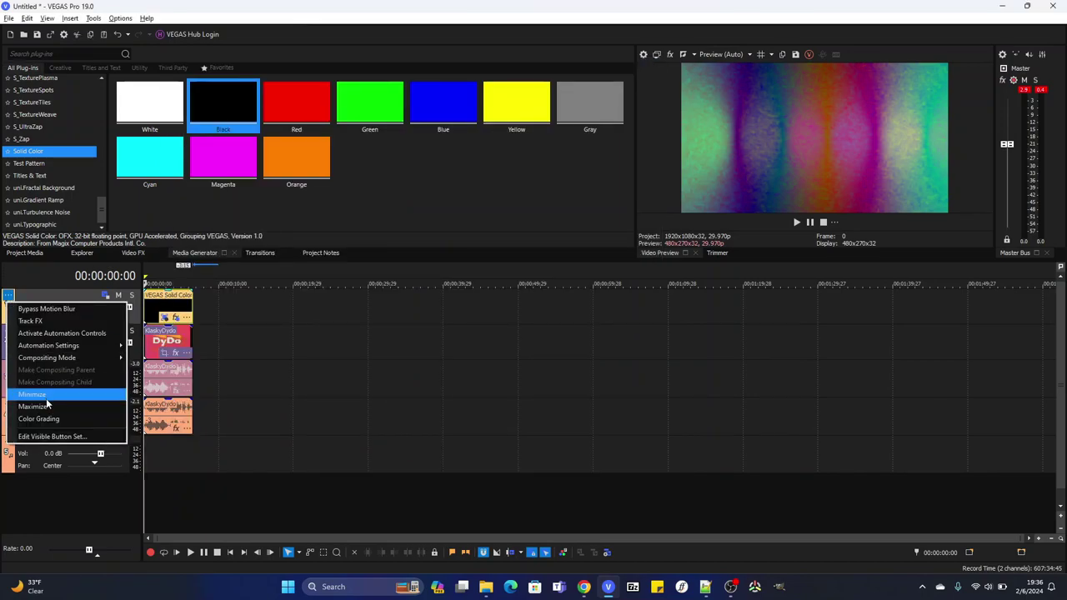
{"action": "mouse_move", "coordinate": [74, 362]}
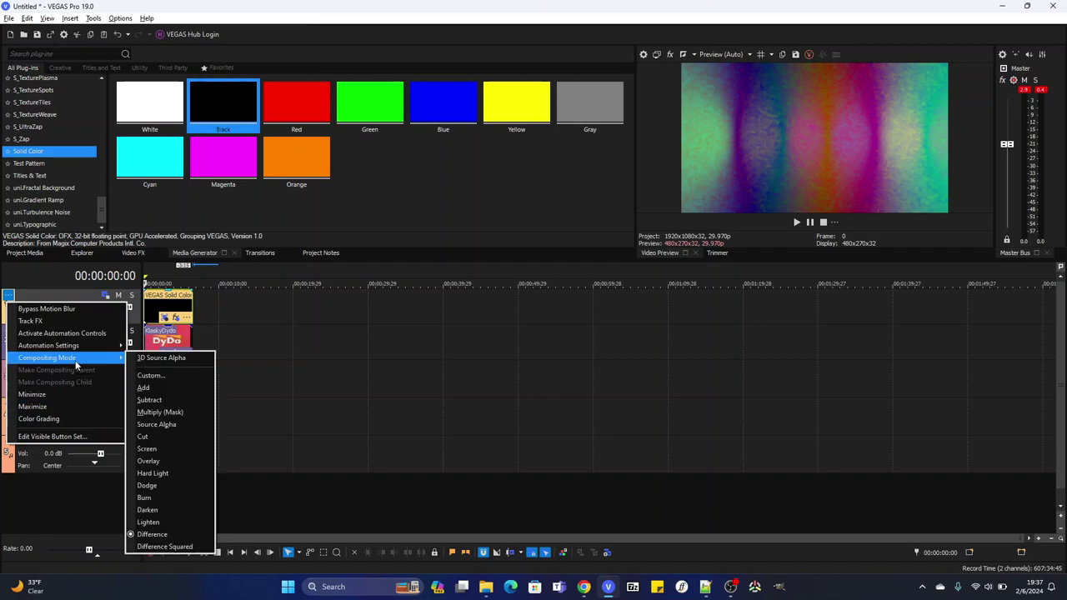
{"action": "left_click", "coordinate": [169, 537]}
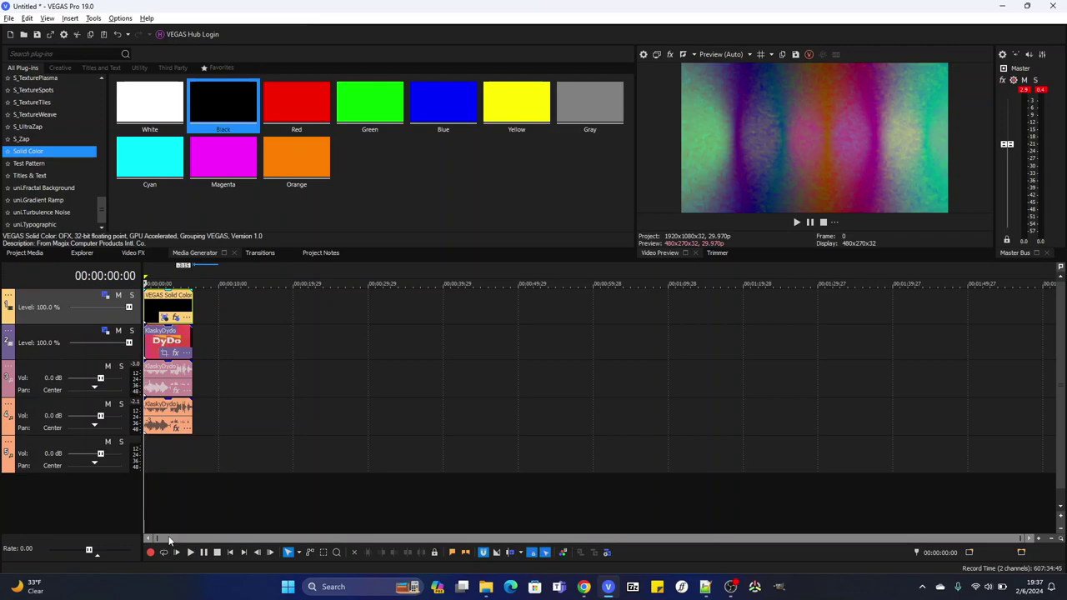
Check the pitch change of both audio events beneath the solid color composite and play the resulting edit.
{"action": "right_click", "coordinate": [163, 383]}
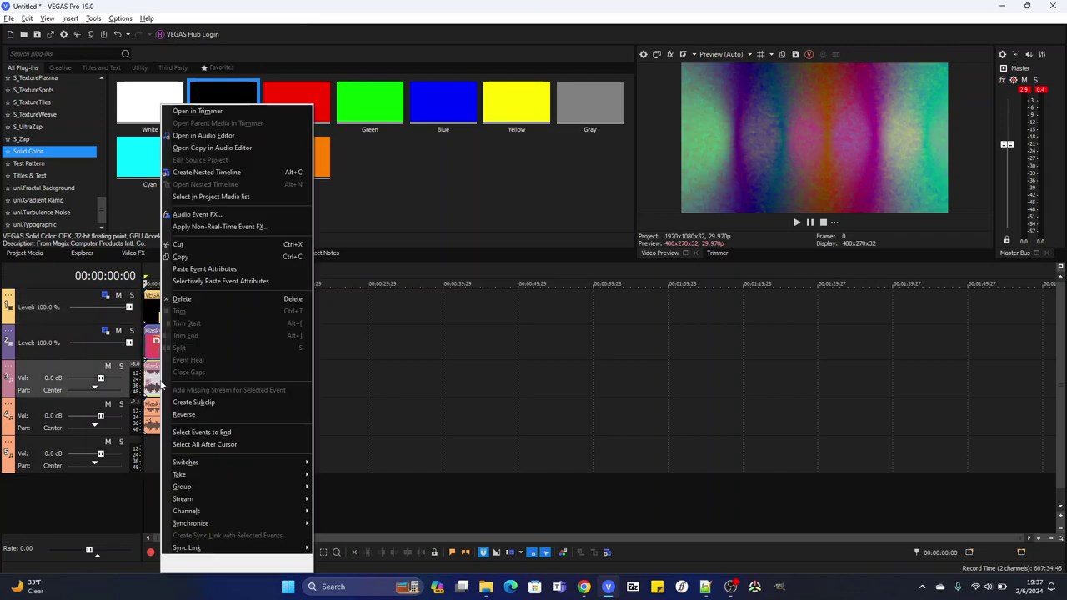
{"action": "left_click", "coordinate": [207, 565]}
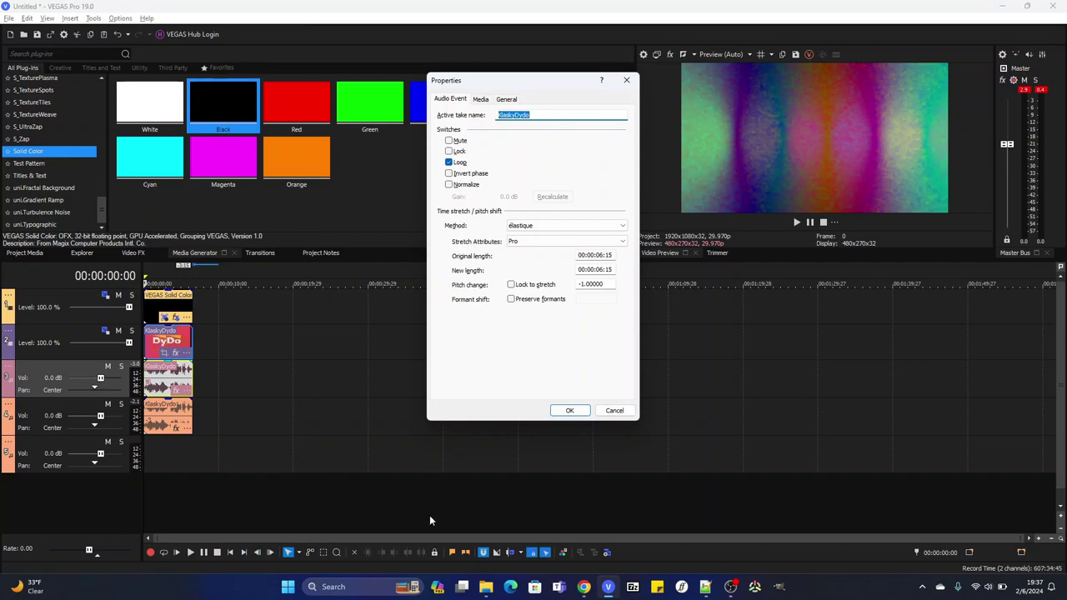
{"action": "left_click", "coordinate": [568, 411]}
{"action": "right_click", "coordinate": [179, 415]}
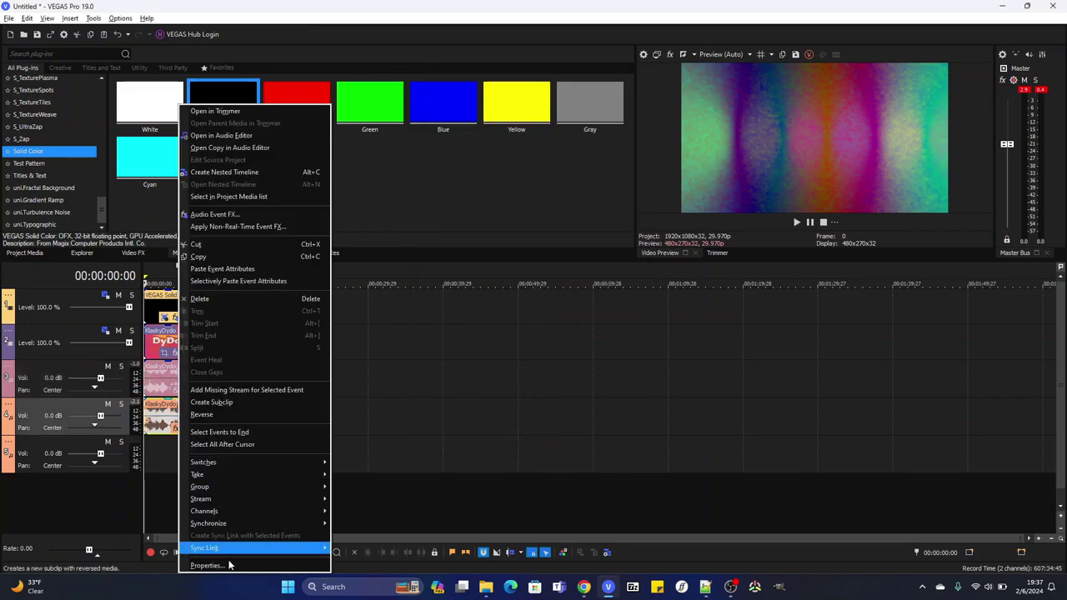
{"action": "left_click", "coordinate": [228, 567]}
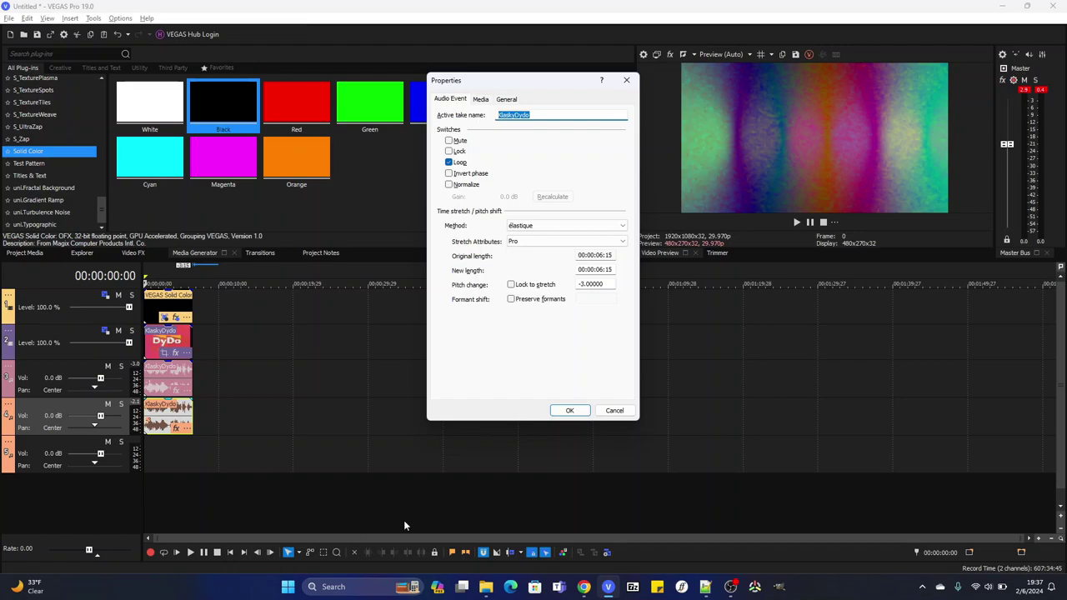
{"action": "left_click", "coordinate": [564, 412]}
{"action": "key", "text": "space"}
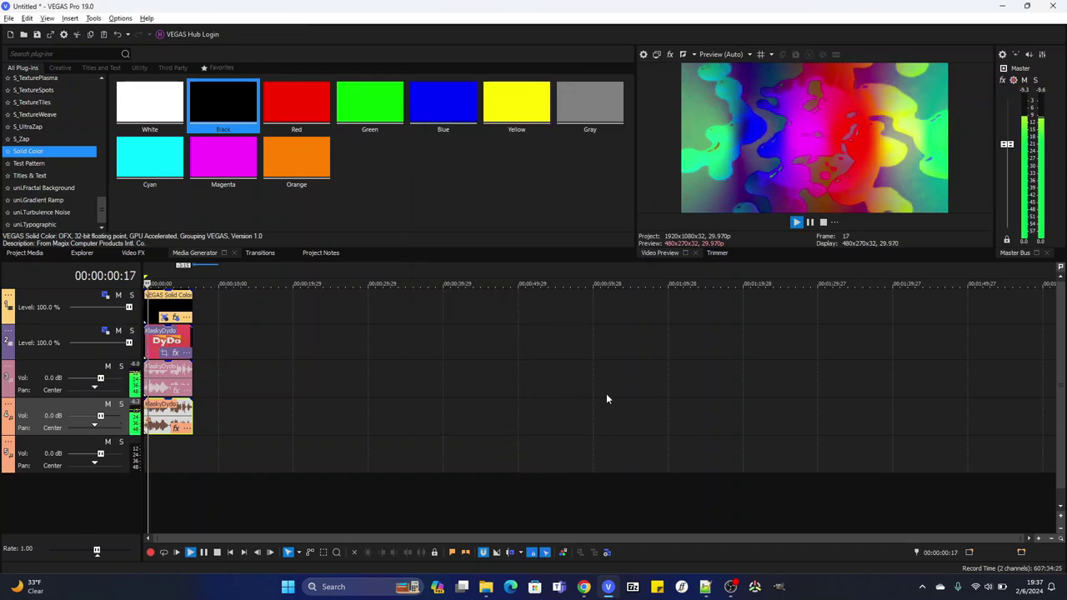